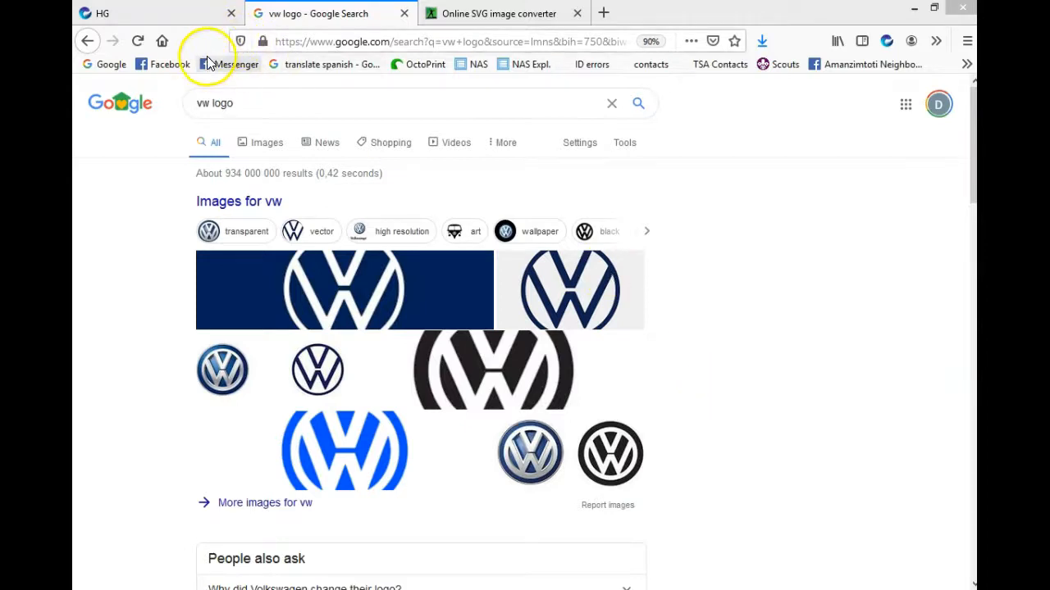
# Show the image results for the VW logo and open the plain black logo from creativebloq.com in the preview.
pyautogui.click(262, 144)
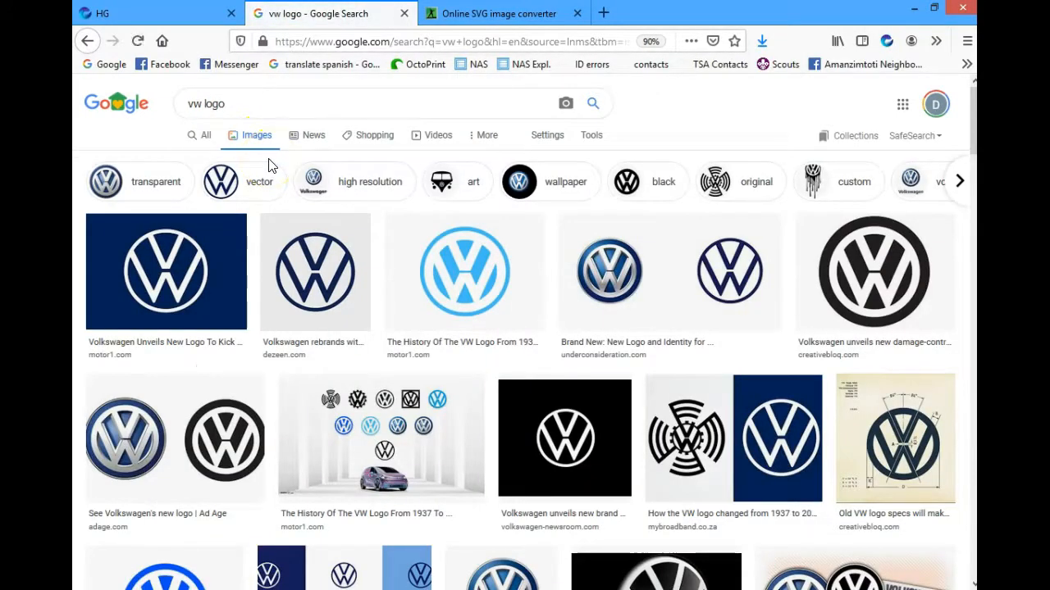
pyautogui.click(892, 287)
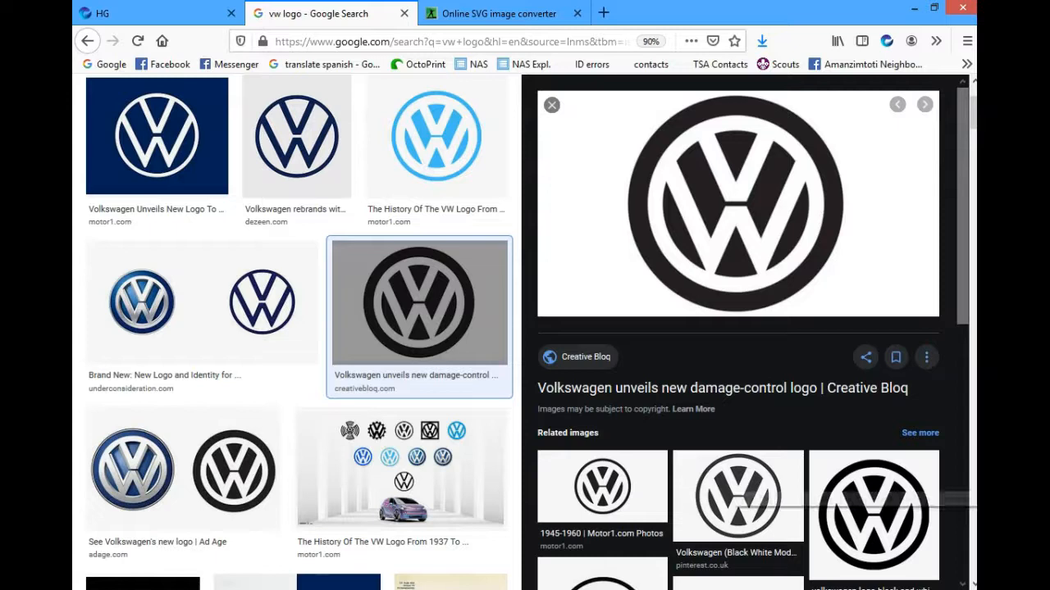
# View the About information of the Lightshot screenshot tool and close it.
pyautogui.rightClick(890, 512)
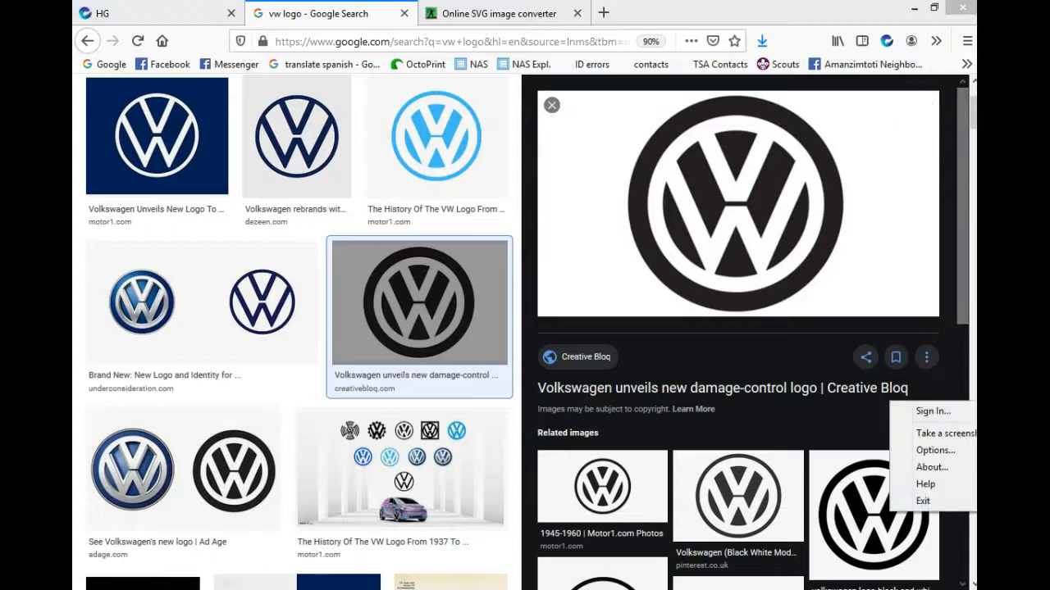
pyautogui.click(968, 467)
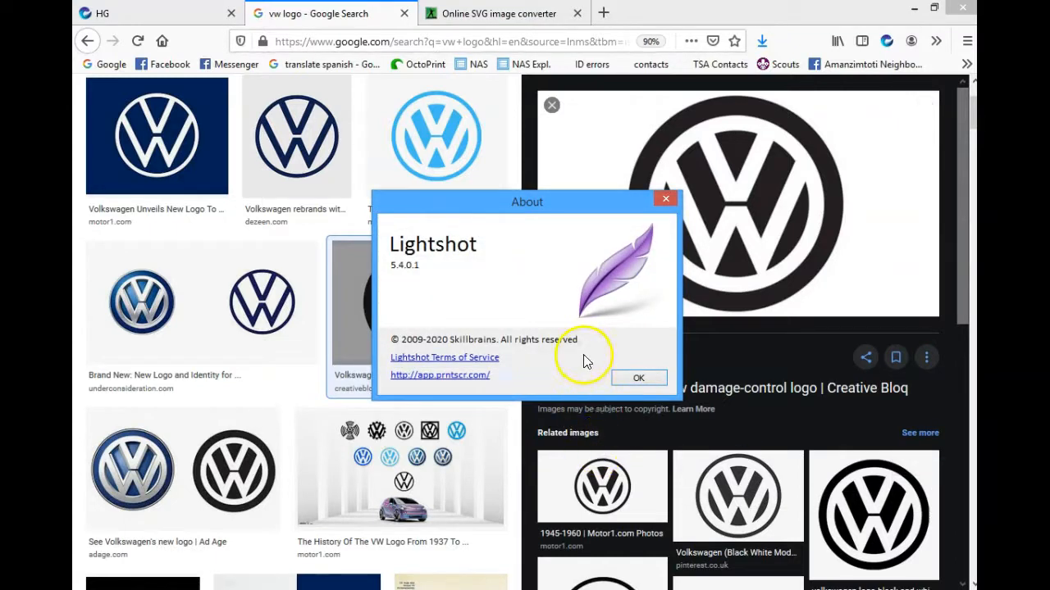
pyautogui.click(630, 381)
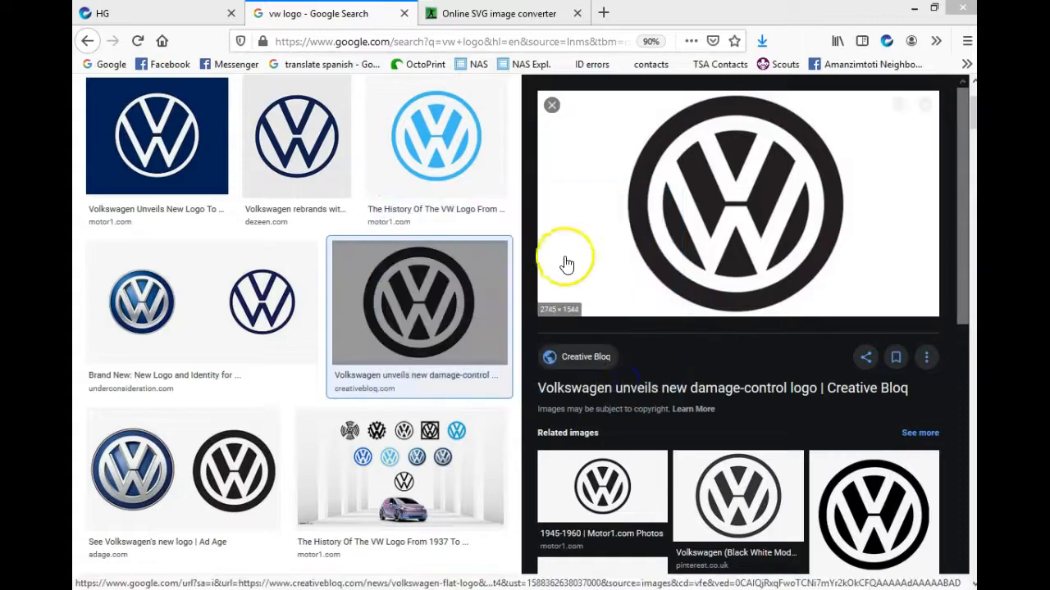
# Capture the previewed black VW logo, save it in Downloads as a JPEG named vw logo, and check the saved image.
pyautogui.press('Print')
pyautogui.moveTo(617, 92); pyautogui.dragTo(858, 314)
pyautogui.click(822, 330)
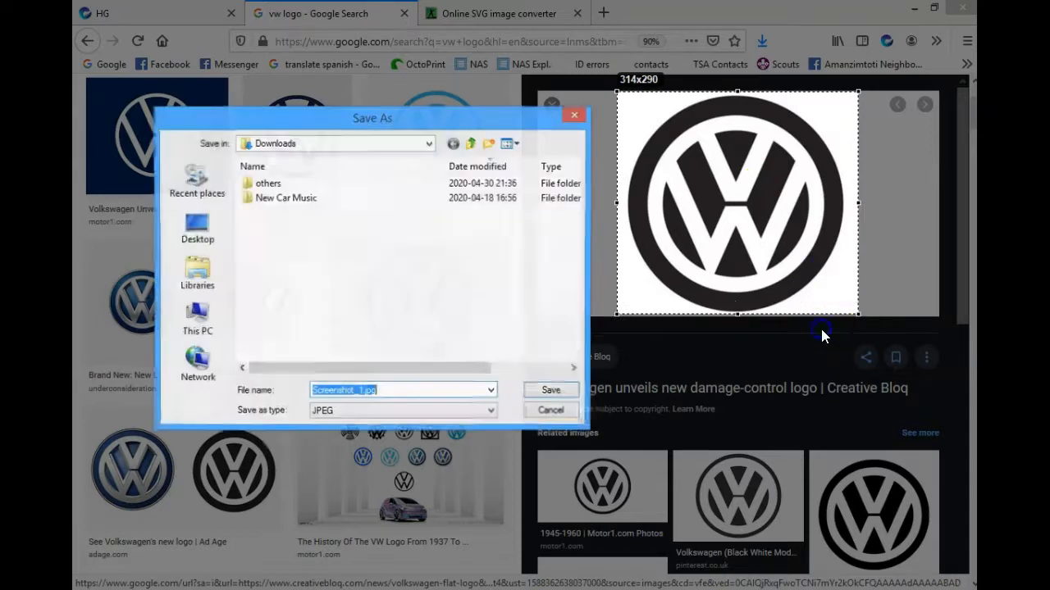
pyautogui.write('vw logo')
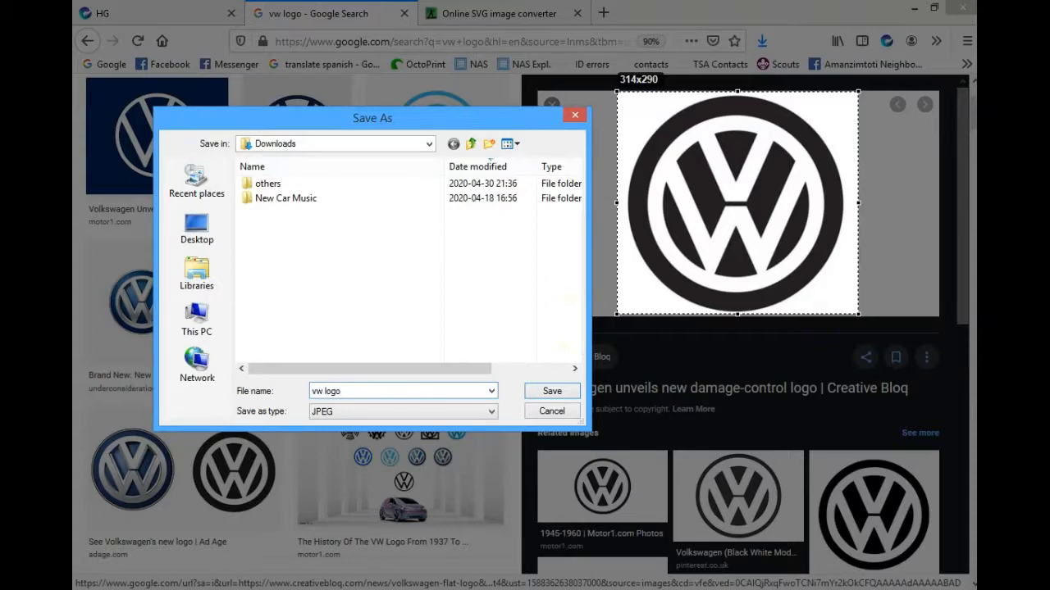
pyautogui.press('Return')
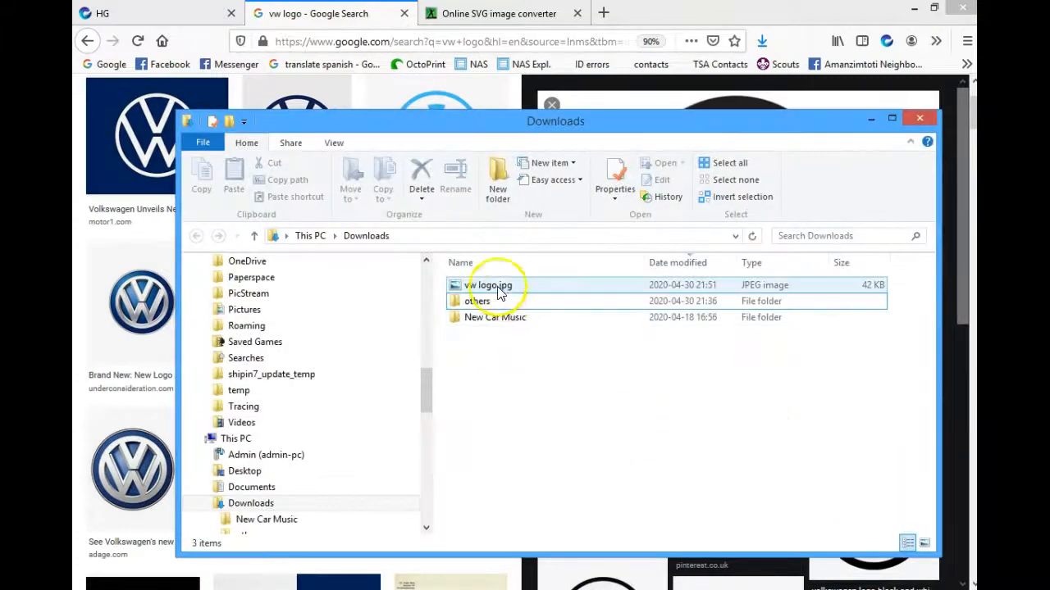
pyautogui.click(493, 286)
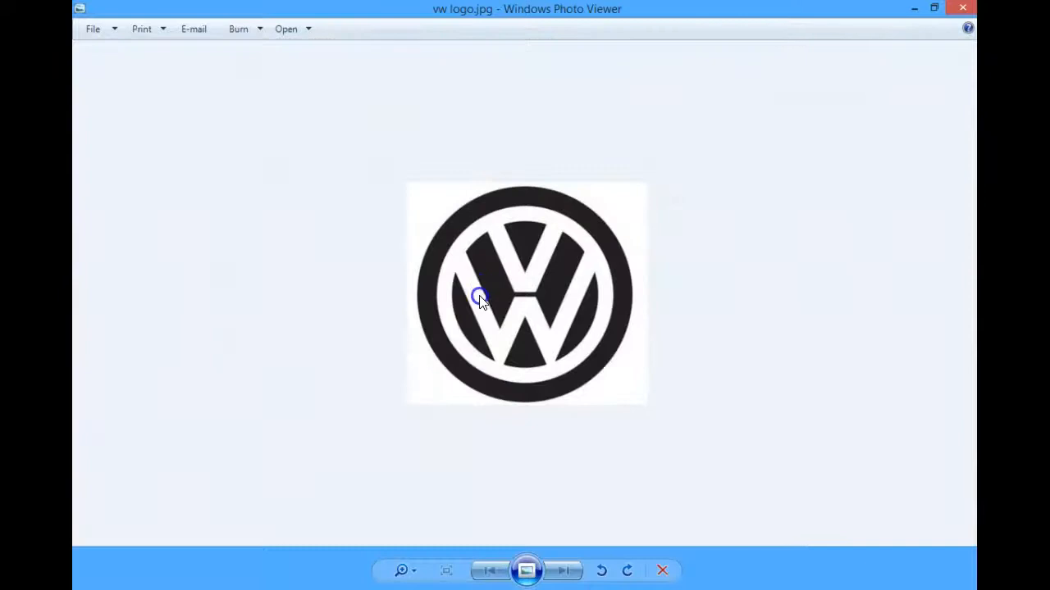
pyautogui.click(959, 8)
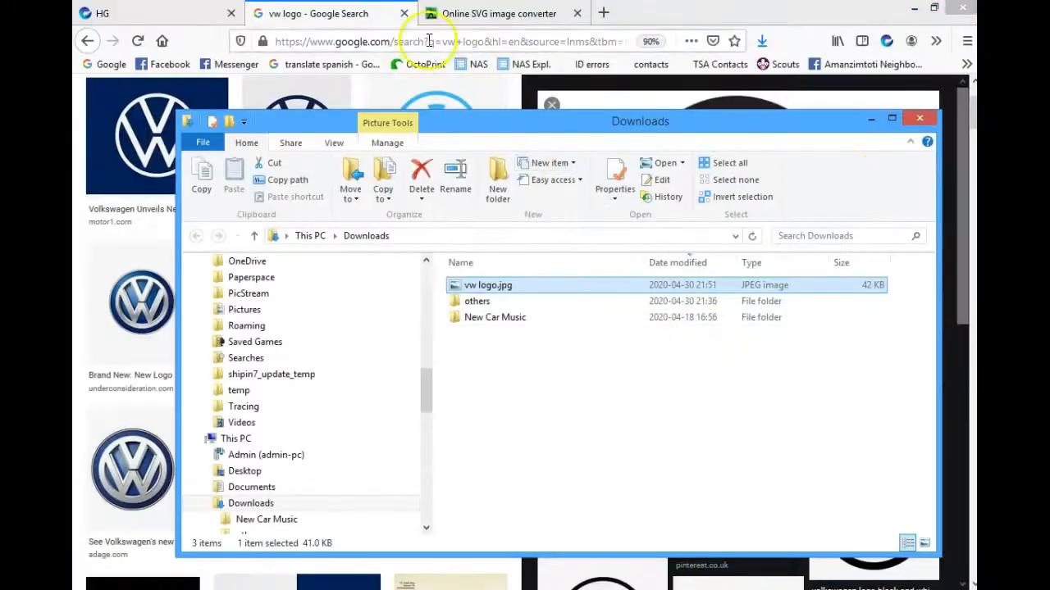
# Upload vw logo.jpg from Downloads to the Online SVG image converter.
pyautogui.click(482, 15)
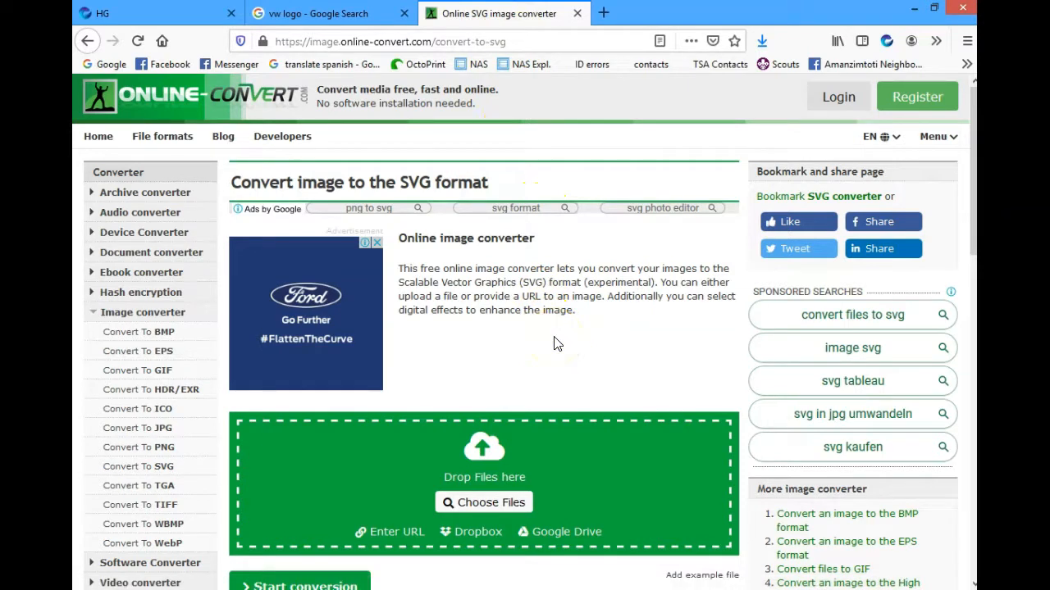
pyautogui.click(490, 503)
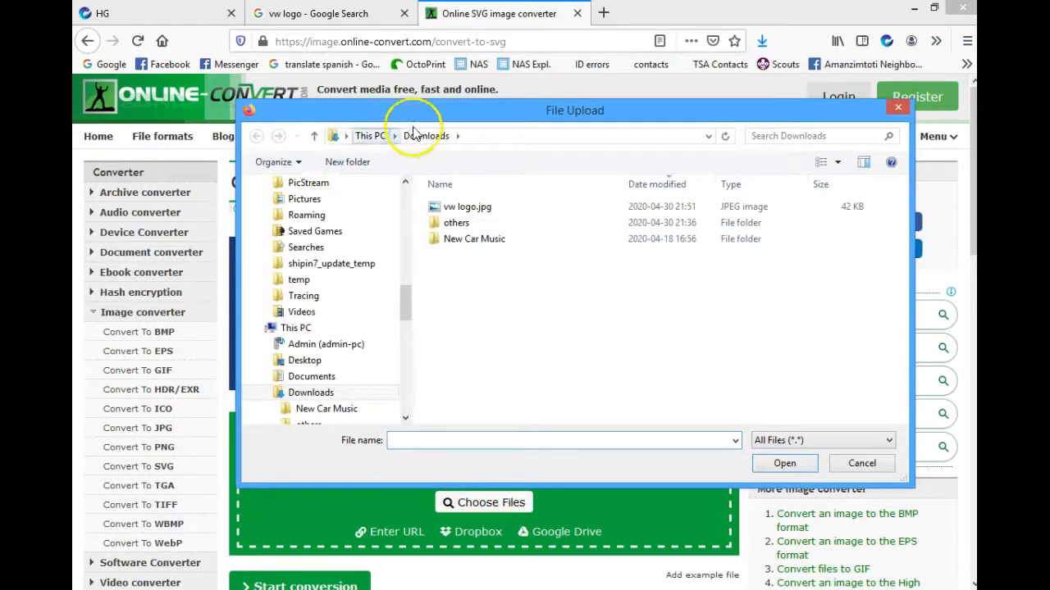
pyautogui.click(465, 207)
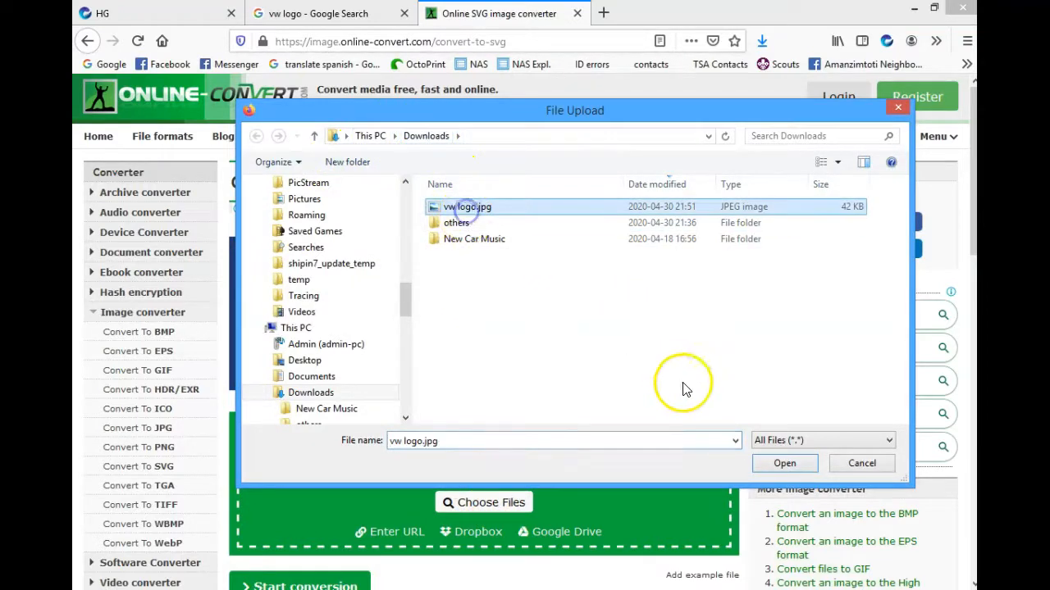
pyautogui.click(779, 464)
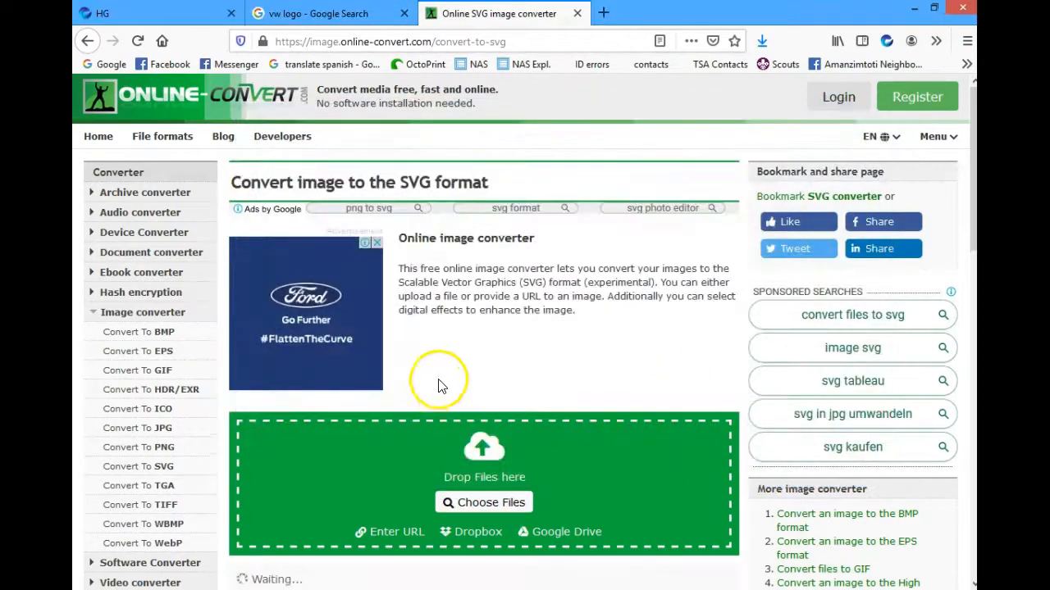
# Set the speckles threshold to 45, convert the image to SVG and save the converted file.
pyautogui.scroll(-5, 435, 384)
pyautogui.scroll(-1, 435, 379)
pyautogui.click(385, 407)
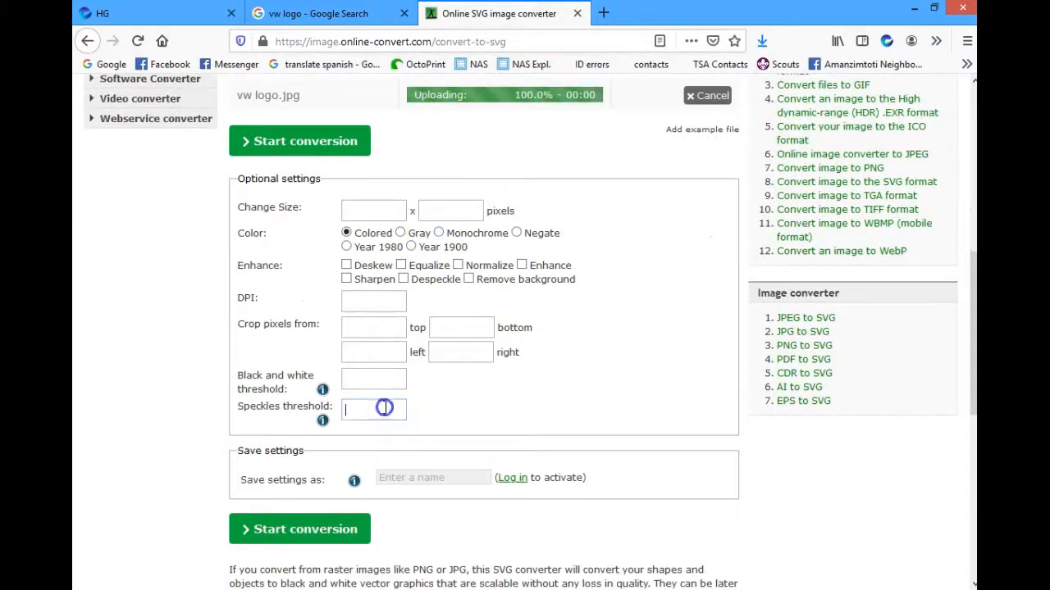
pyautogui.write('45')
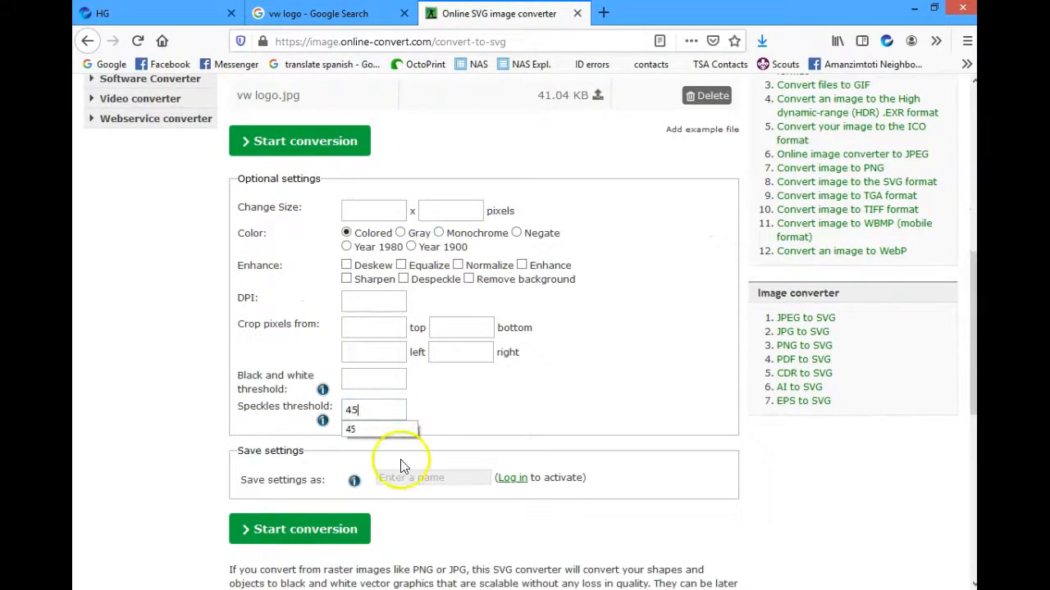
pyautogui.click(317, 531)
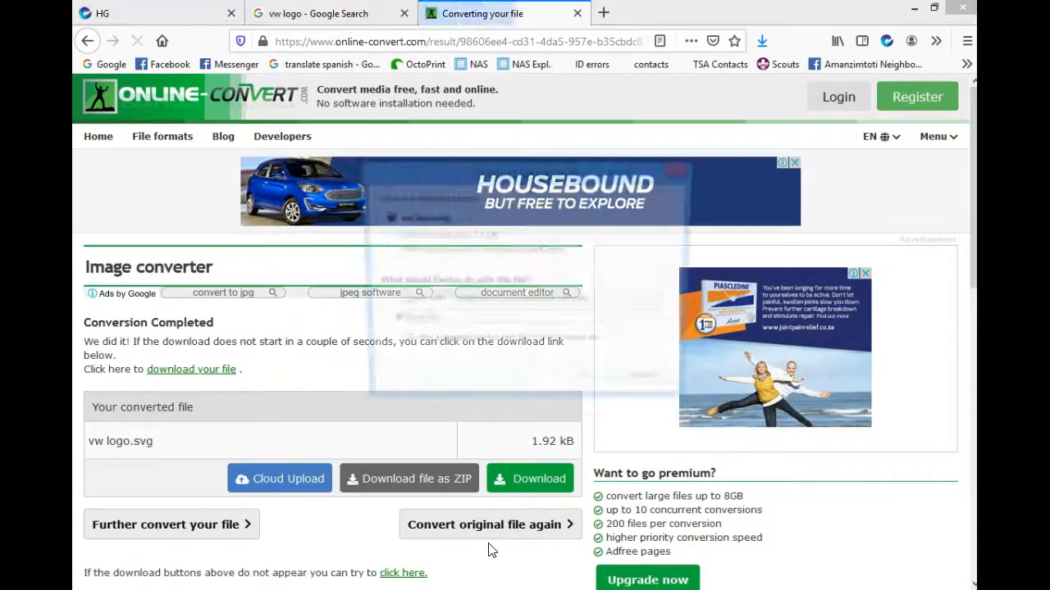
pyautogui.click(594, 392)
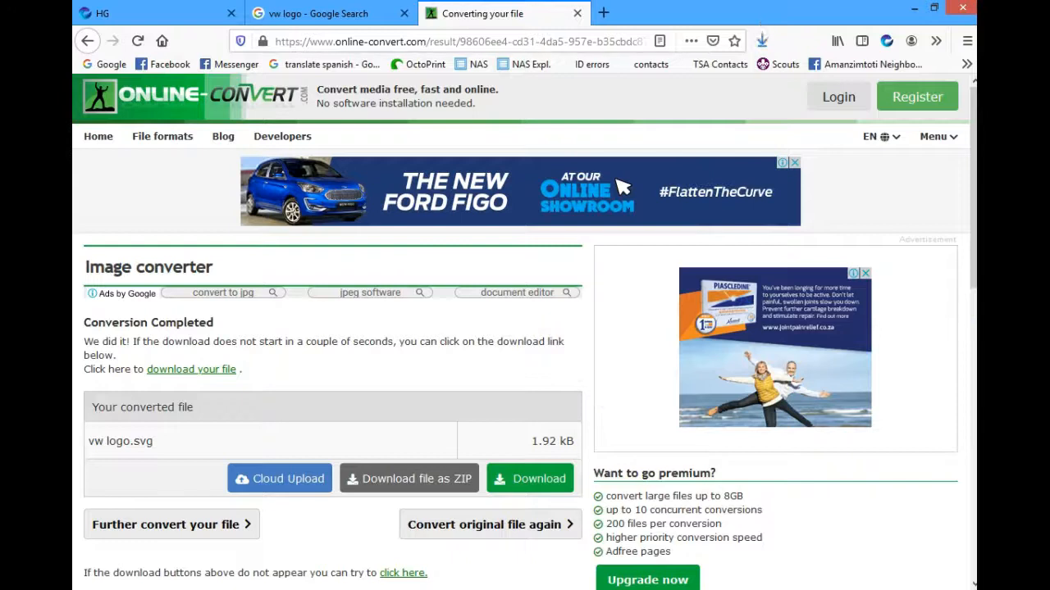
# Check for vw logo.svg in Downloads, switch to Fusion 360 and start inserting an SVG on the horizontal origin plane.
pyautogui.hotkey('alt', 'Tab')
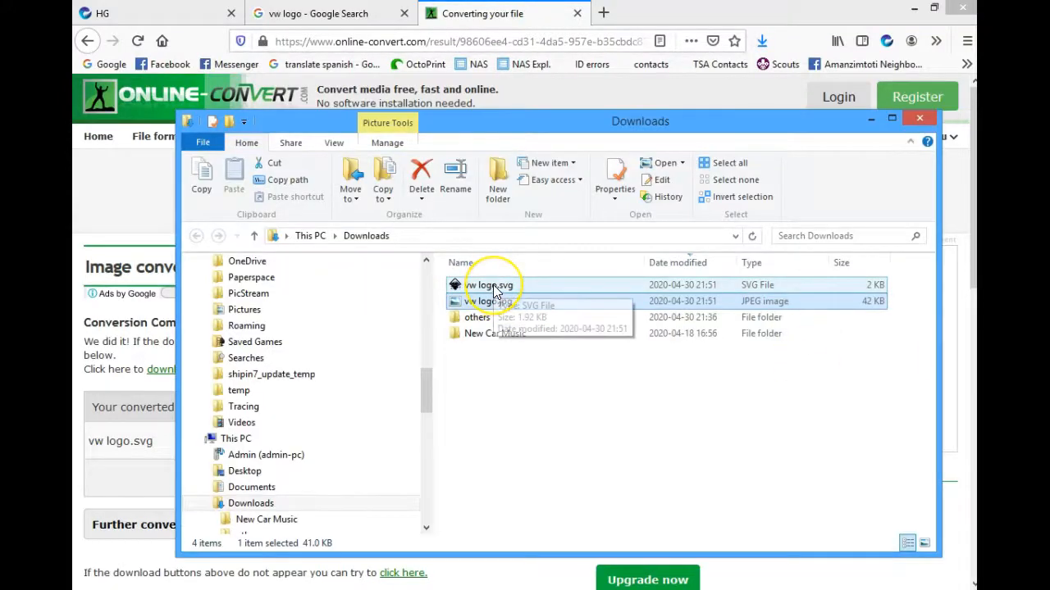
pyautogui.click(534, 285)
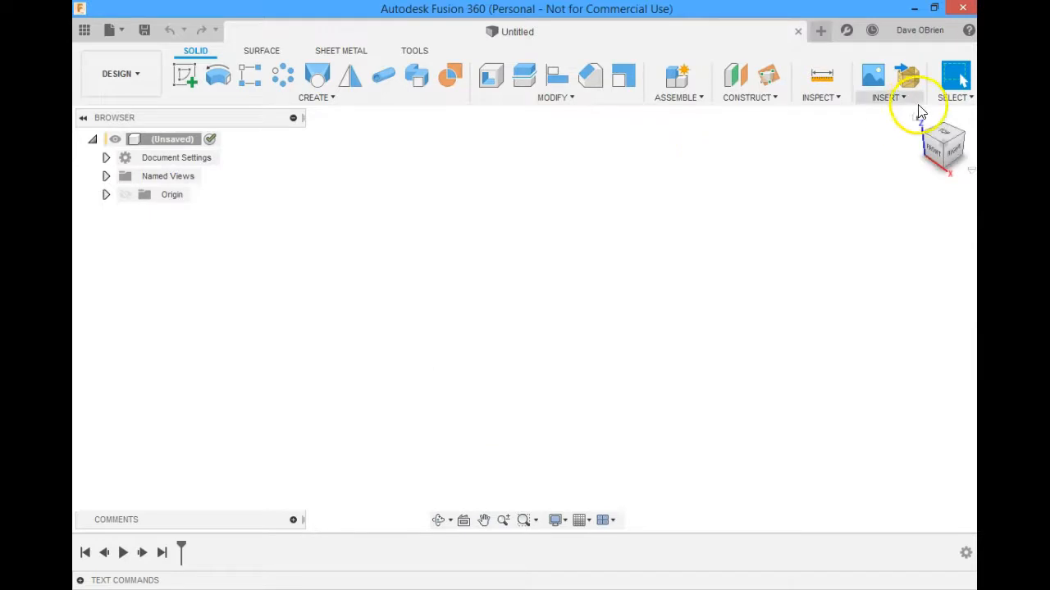
pyautogui.click(886, 98)
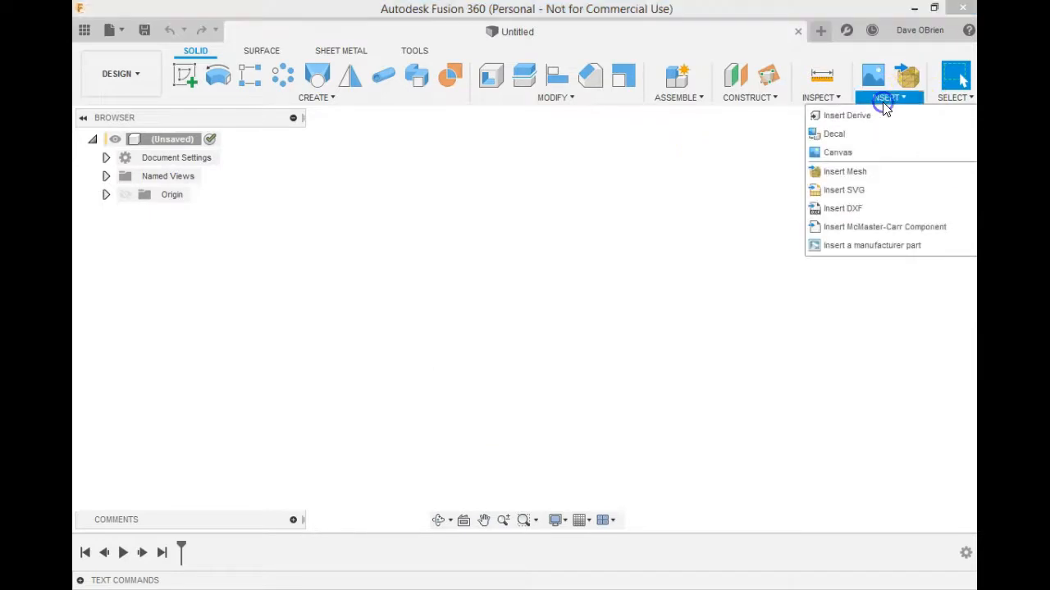
pyautogui.click(857, 190)
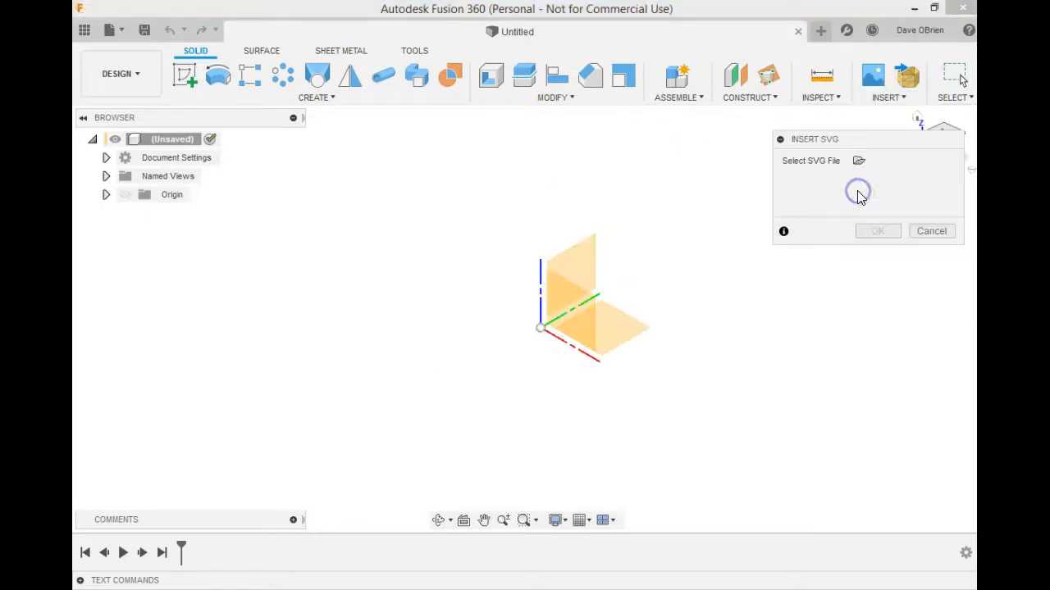
pyautogui.click(608, 329)
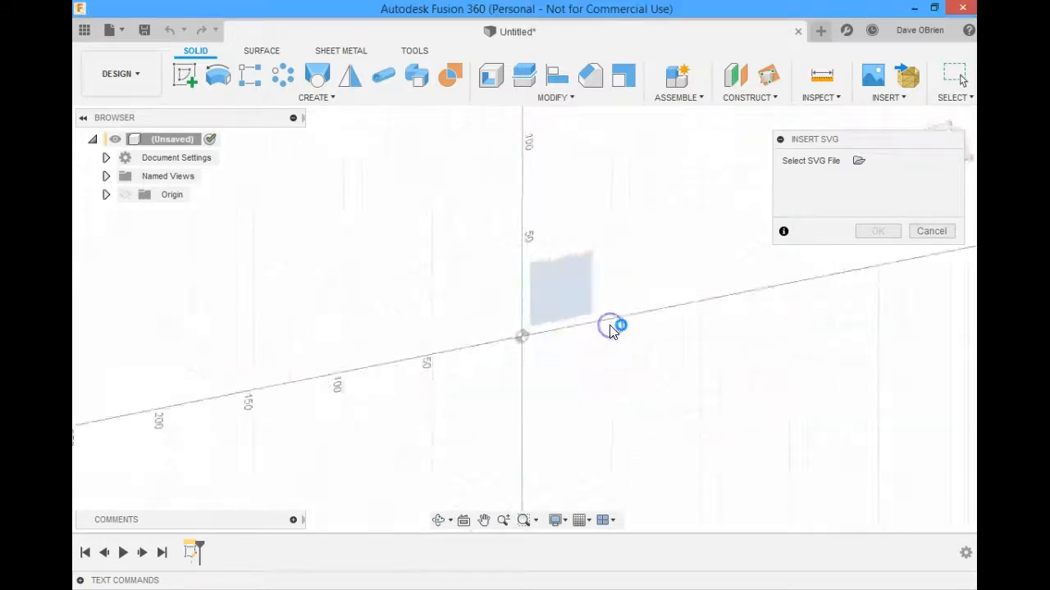
pyautogui.click(820, 141)
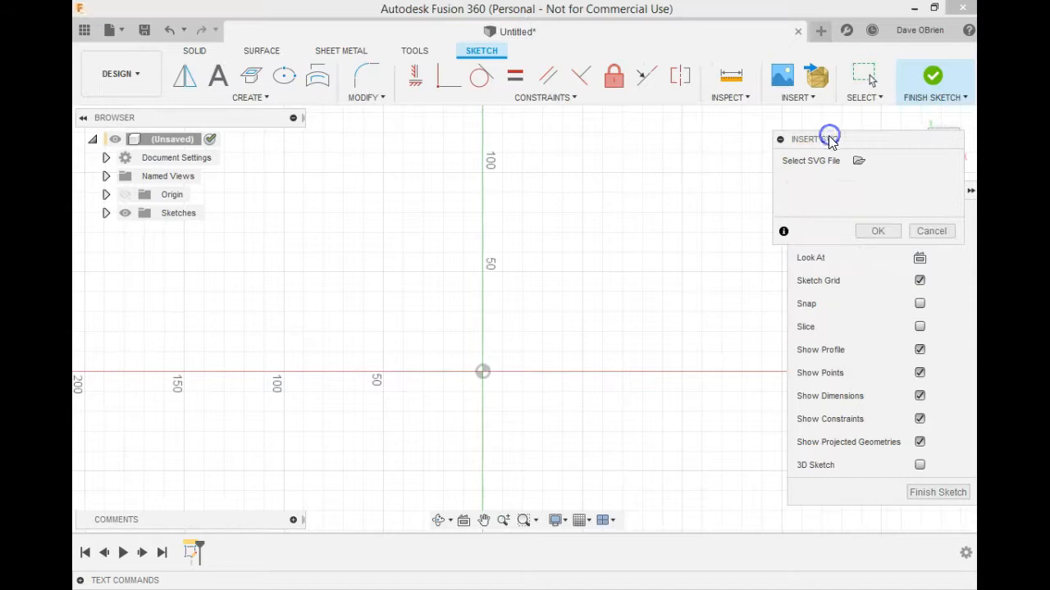
# Load vw logo.svg from Downloads and insert it into the sketch with zero offsets and a scale of 1.00.
pyautogui.click(857, 162)
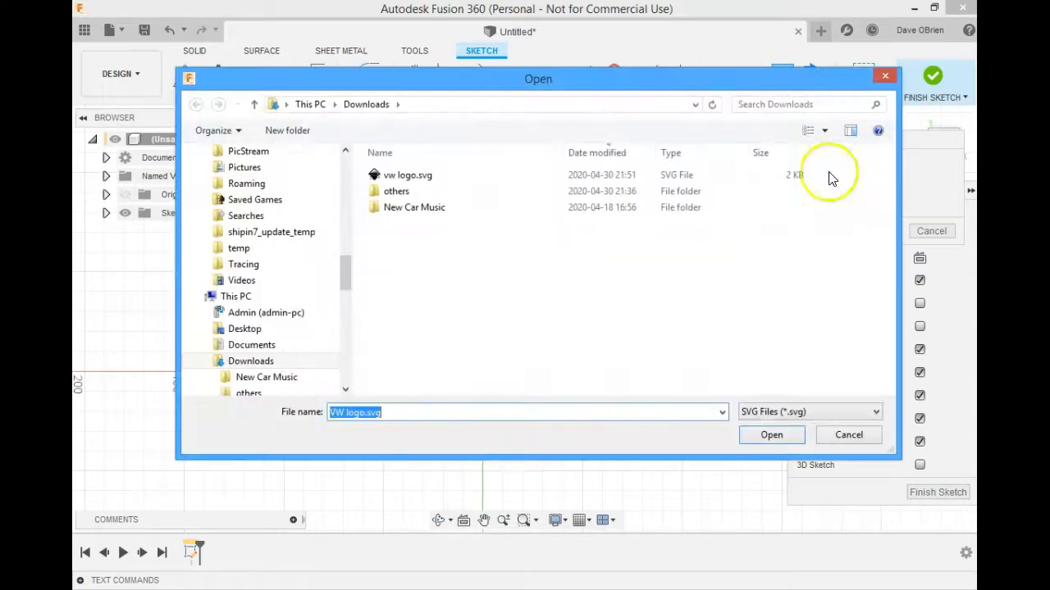
pyautogui.click(401, 180)
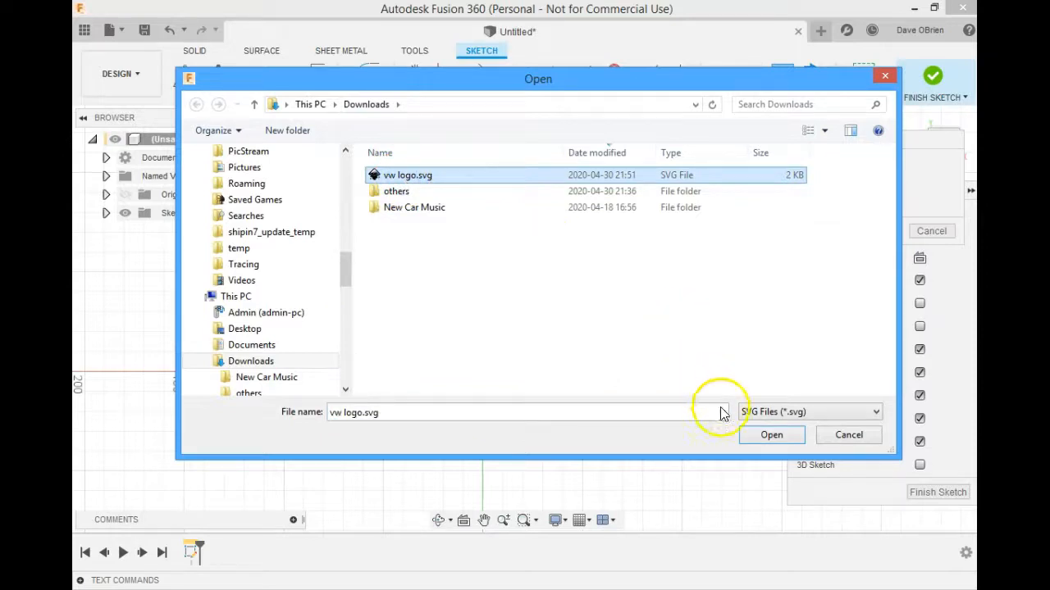
pyautogui.click(767, 433)
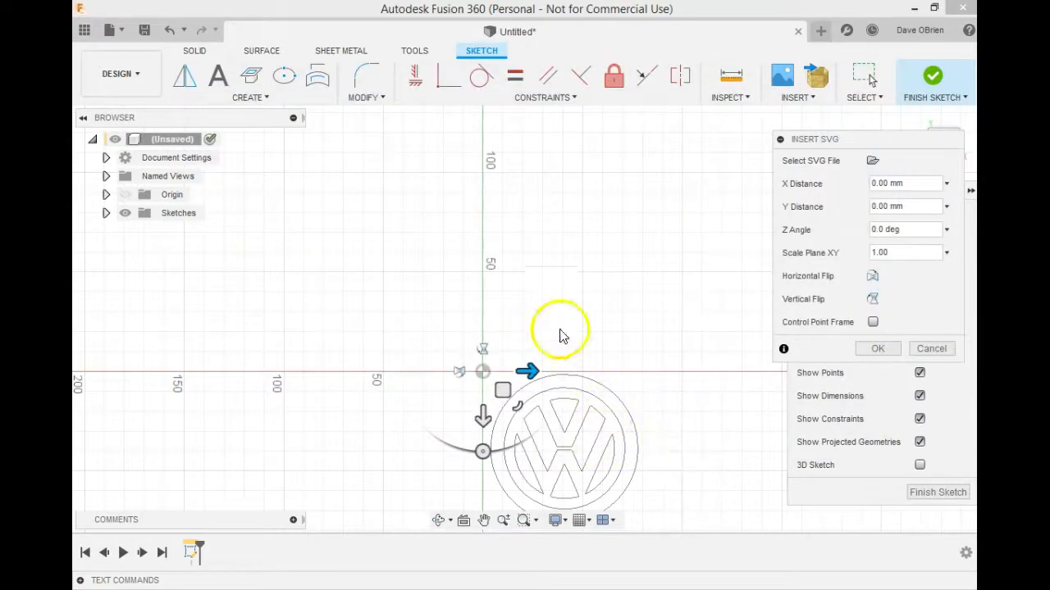
pyautogui.click(574, 473)
pyautogui.moveTo(574, 473); pyautogui.dragTo(534, 345, button='middle')
pyautogui.scroll(5, 534, 338)
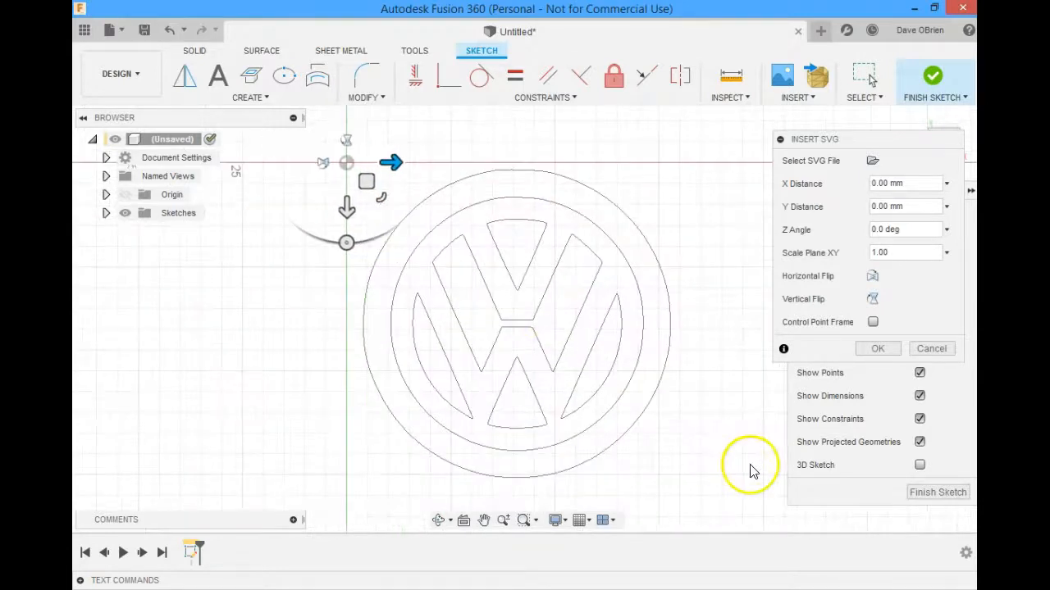
pyautogui.click(879, 350)
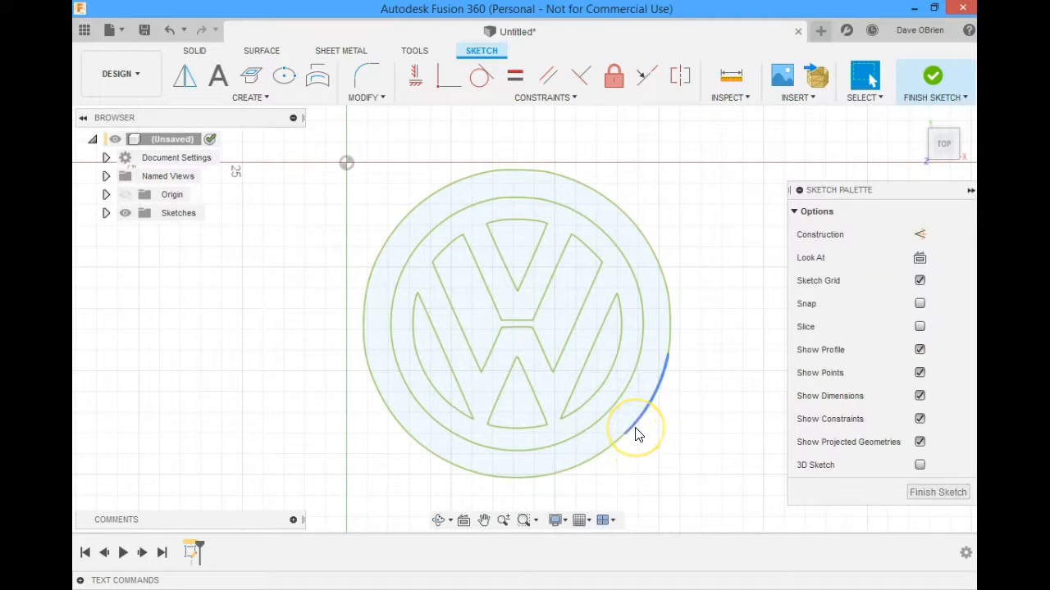
# Try to drag the imported logo's curves near the lower edge of the circular rings.
pyautogui.moveTo(612, 366); pyautogui.dragTo(689, 418)
pyautogui.moveTo(616, 361); pyautogui.dragTo(621, 434)
pyautogui.click(655, 474)
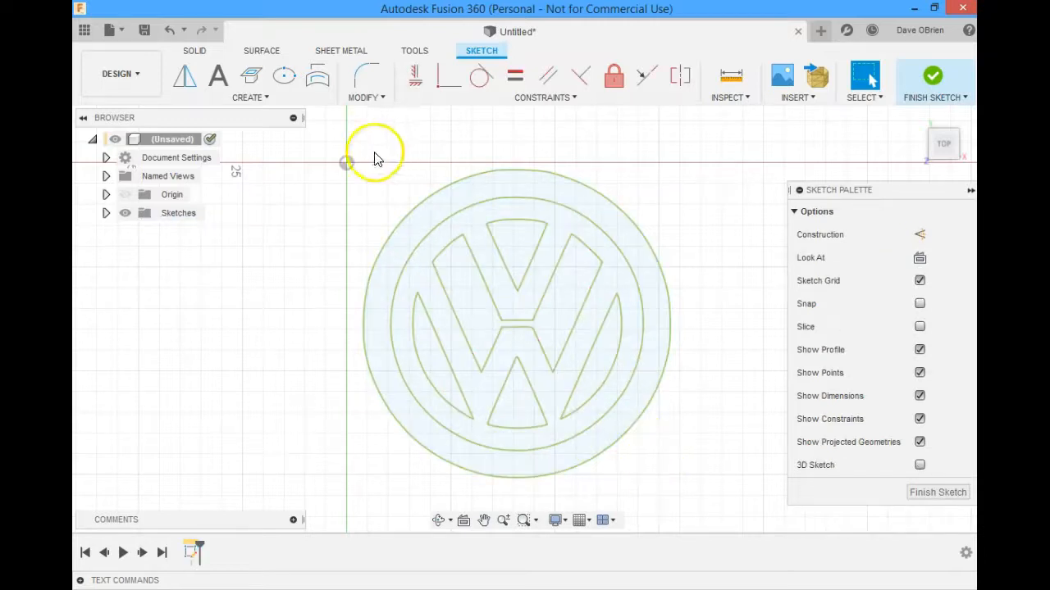
pyautogui.click(644, 407)
# Select the entire imported logo geometry and unfix it with Fix/UnFix.
pyautogui.click(210, 138)
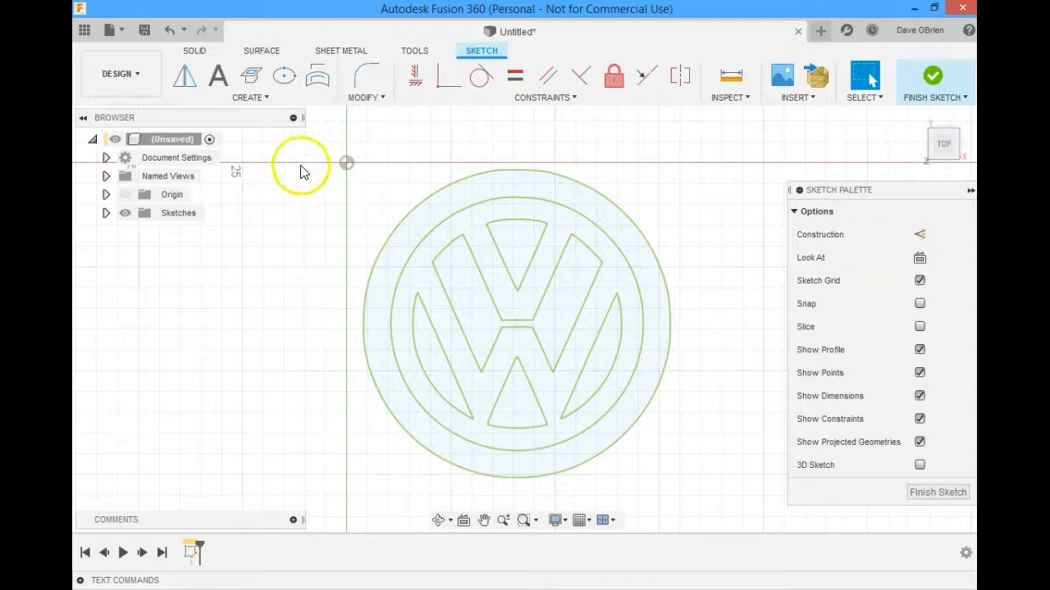
pyautogui.moveTo(319, 145)
pyautogui.mouseDown()
pyautogui.moveTo(656, 445)
pyautogui.moveTo(721, 520)
pyautogui.moveTo(713, 495)
pyautogui.mouseUp()
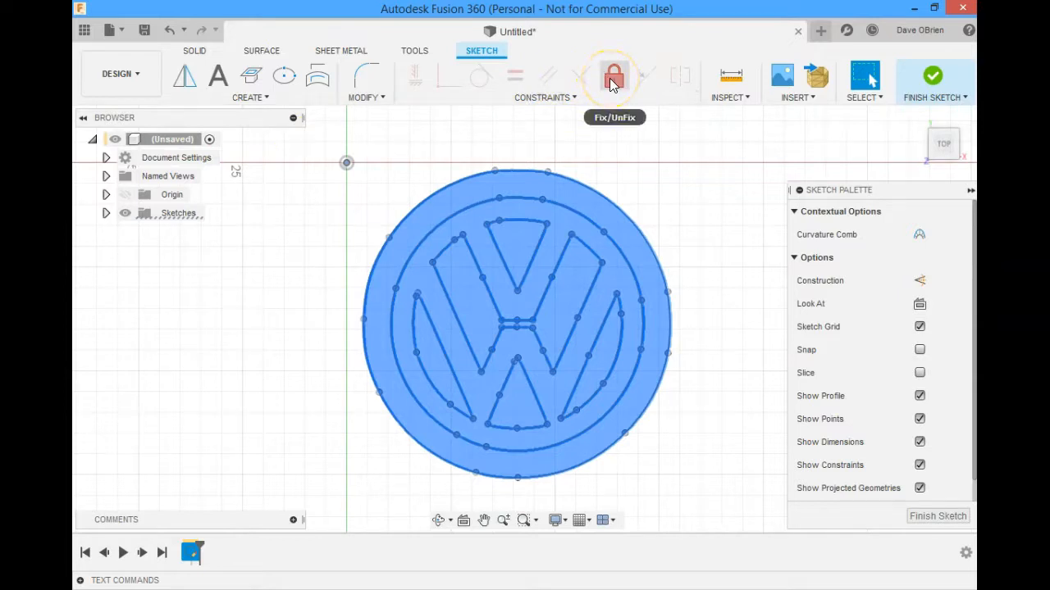
pyautogui.click(613, 79)
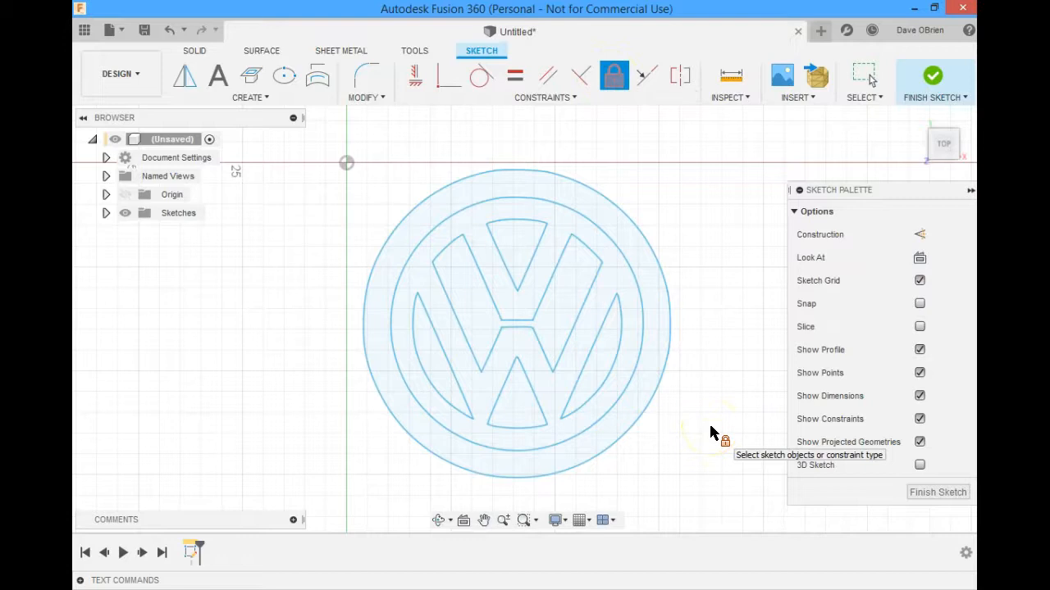
pyautogui.click(710, 429)
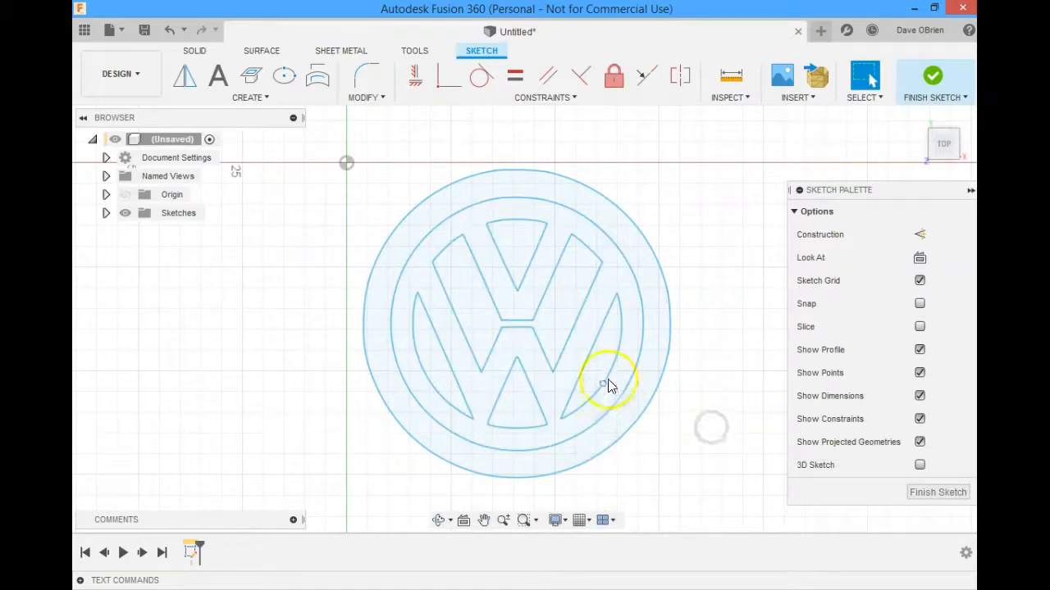
# Test-drag a curve on the lower part of the unfixed logo and undo the move.
pyautogui.moveTo(595, 405); pyautogui.dragTo(707, 389)
pyautogui.hotkey('ctrl', 'z')
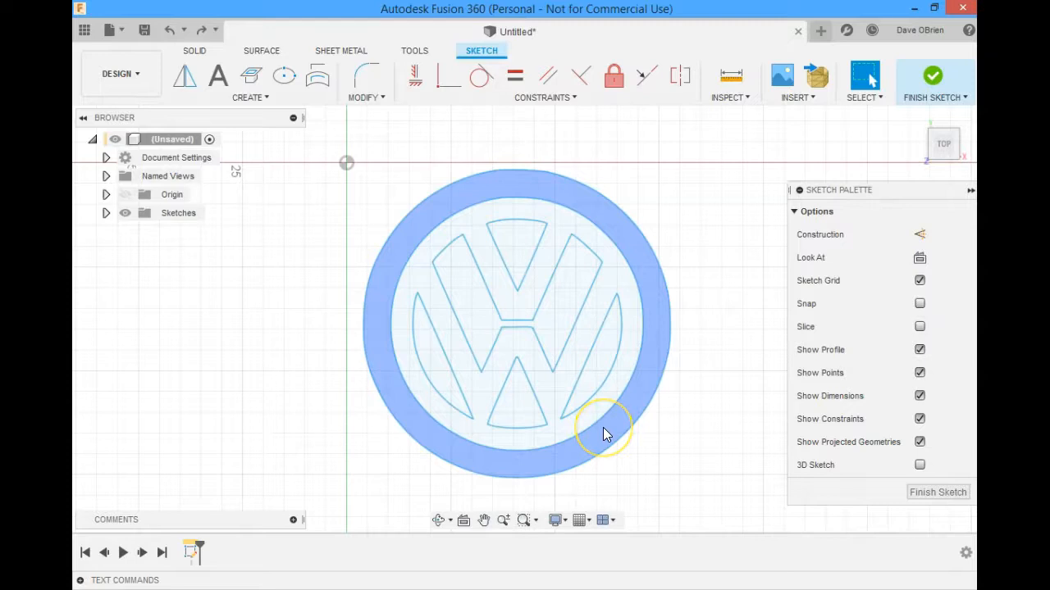
# Extrude the logo's outer ring and all five inner shapes 30 mm as new bodies.
pyautogui.click(616, 456)
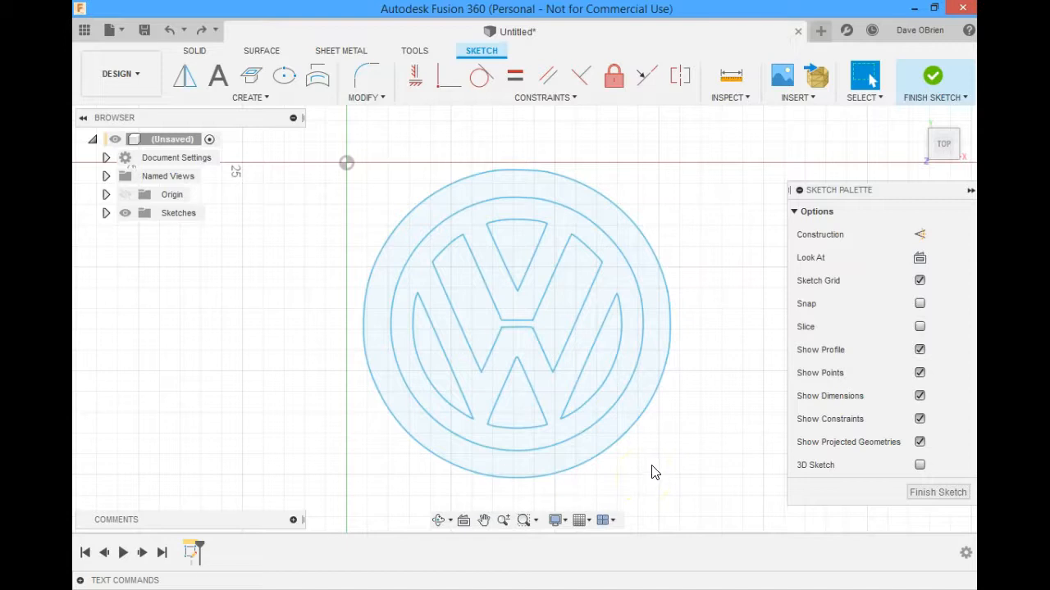
pyautogui.click(561, 461)
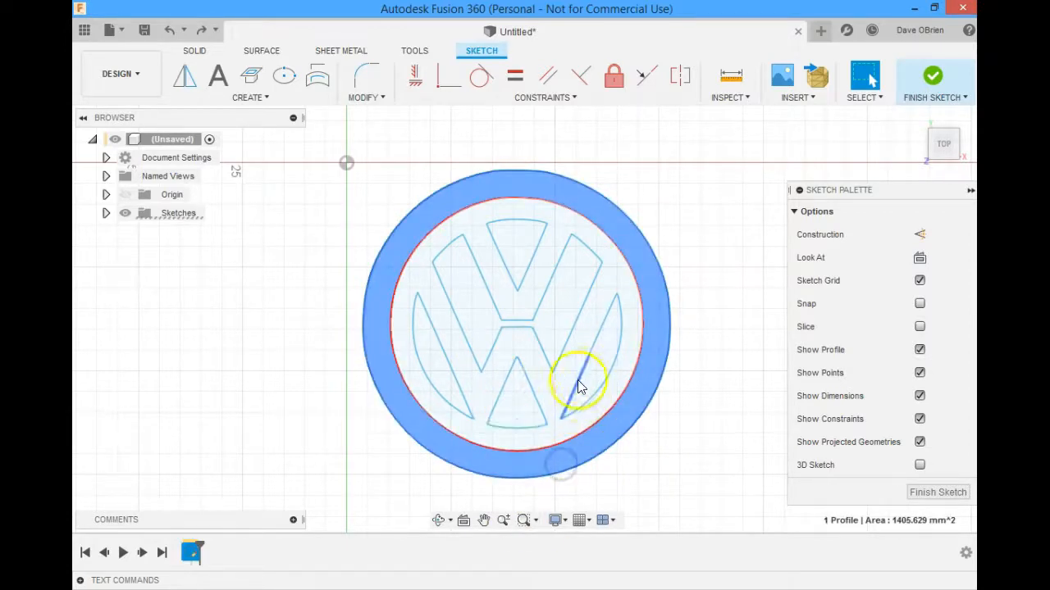
pyautogui.keyDown('shift'); pyautogui.click(582, 387); pyautogui.keyUp('shift')
pyautogui.press('e')
pyautogui.click(518, 397)
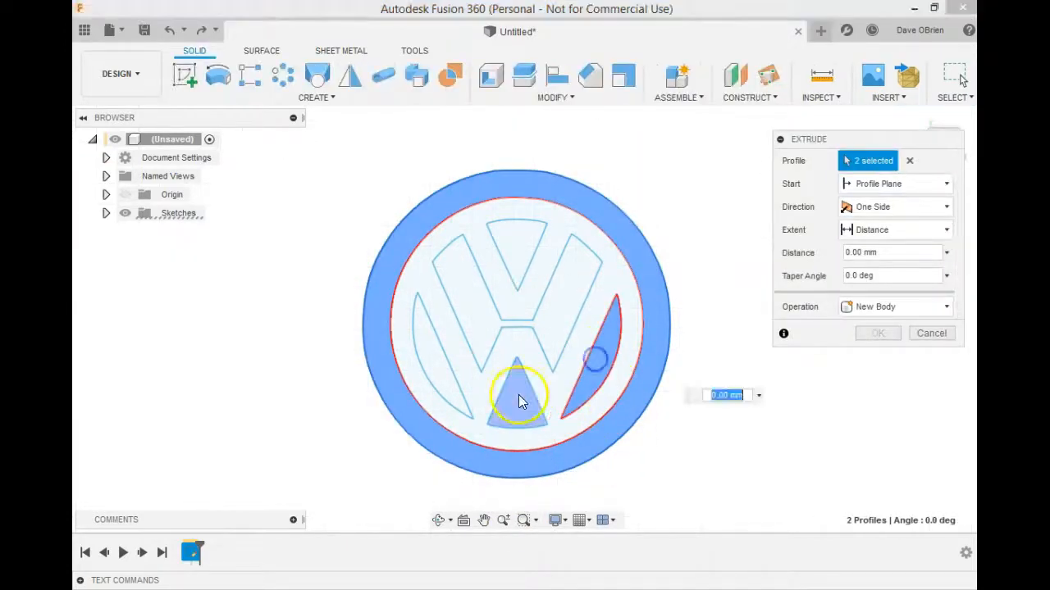
pyautogui.click(492, 274)
pyautogui.click(508, 242)
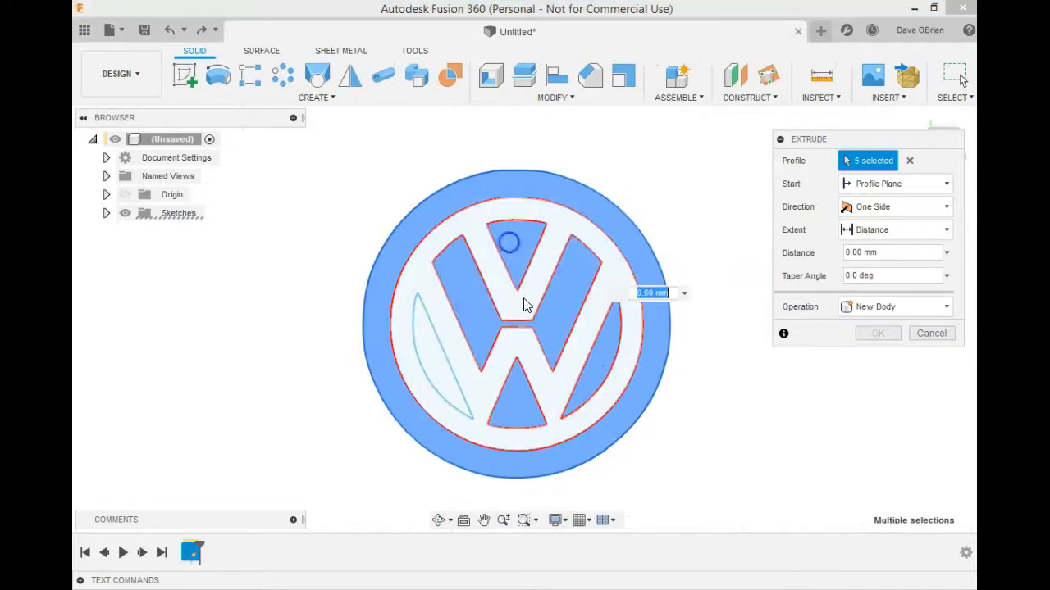
pyautogui.click(431, 370)
pyautogui.keyDown('shift'); pyautogui.moveTo(577, 476); pyautogui.dragTo(580, 418, button='middle'); pyautogui.keyUp('shift')
pyautogui.moveTo(436, 356); pyautogui.dragTo(351, 292)
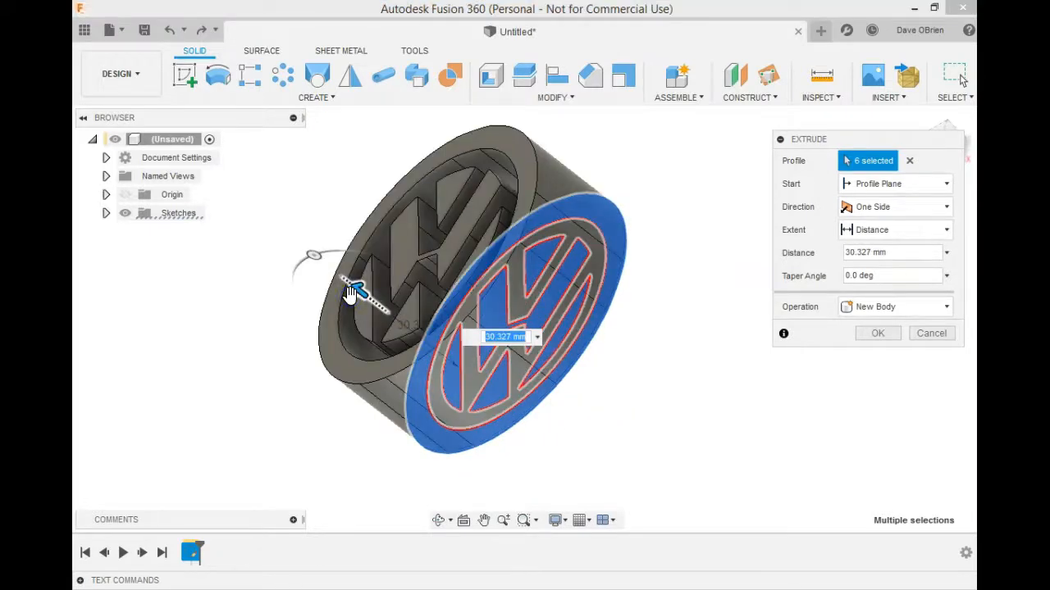
pyautogui.write('30')
pyautogui.press('Return')
# Create an offset plane at -1 mm from the front face of the V-shaped body.
pyautogui.keyDown('shift'); pyautogui.moveTo(401, 284); pyautogui.dragTo(468, 270, button='middle'); pyautogui.keyUp('shift')
pyautogui.click(399, 242)
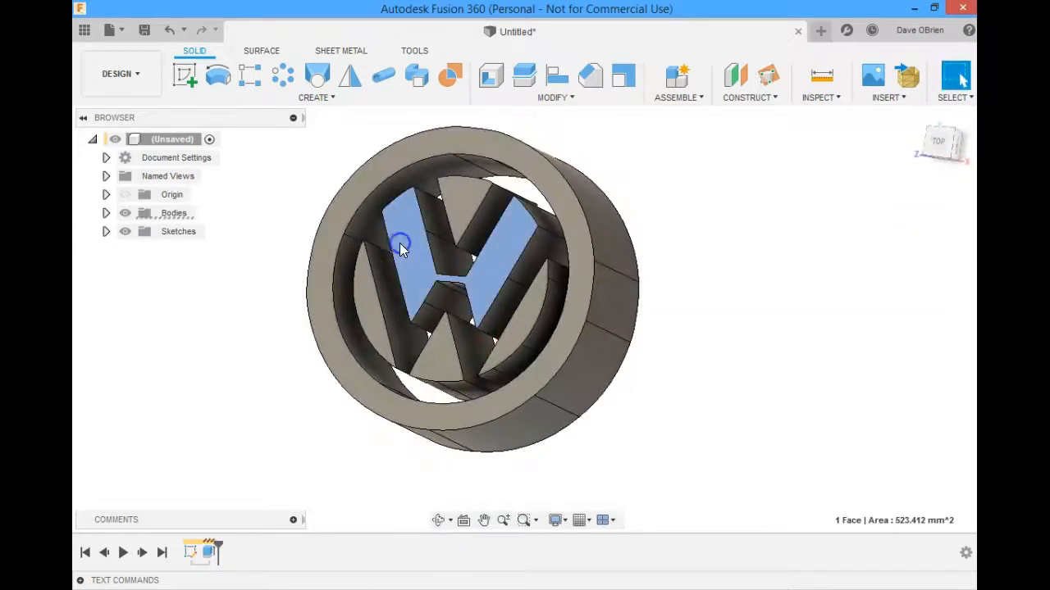
pyautogui.click(758, 101)
pyautogui.click(759, 115)
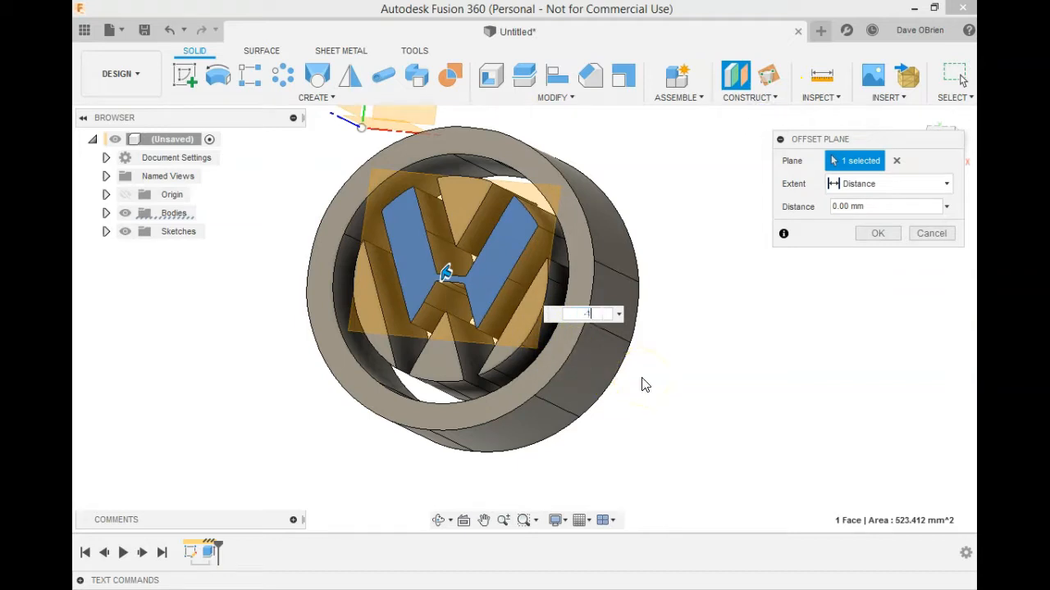
pyautogui.press('Return')
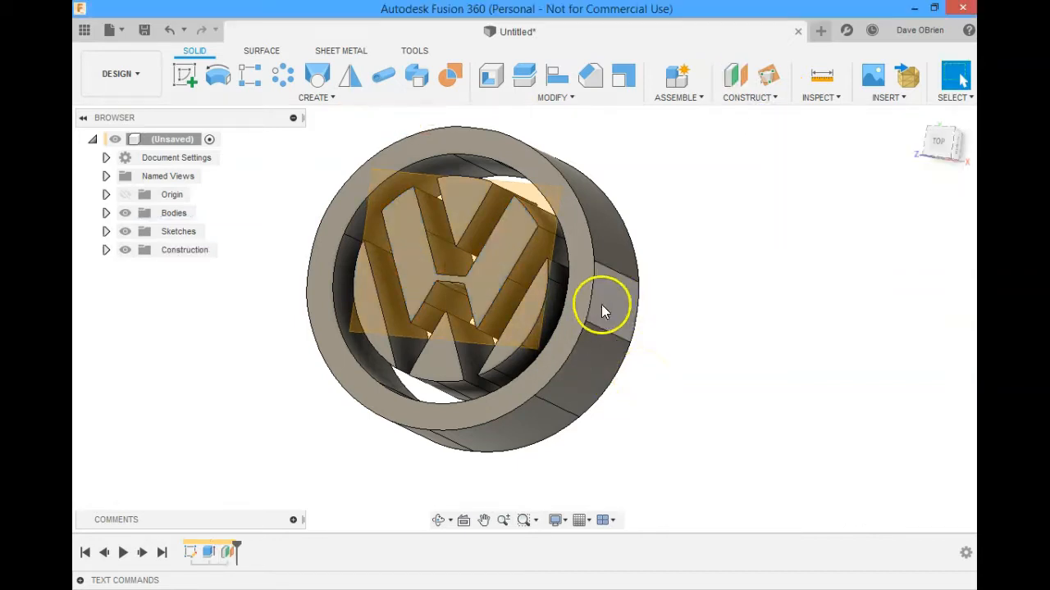
# Start a sketch on the offset plane and draw a circle through three points lying over the outer ring.
pyautogui.click(449, 263)
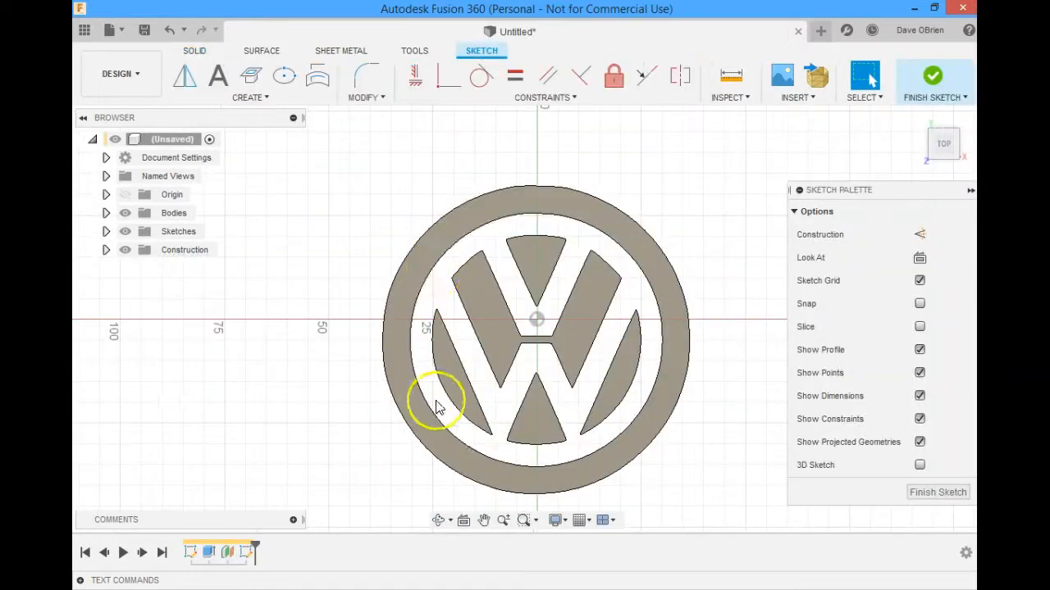
pyautogui.press('c')
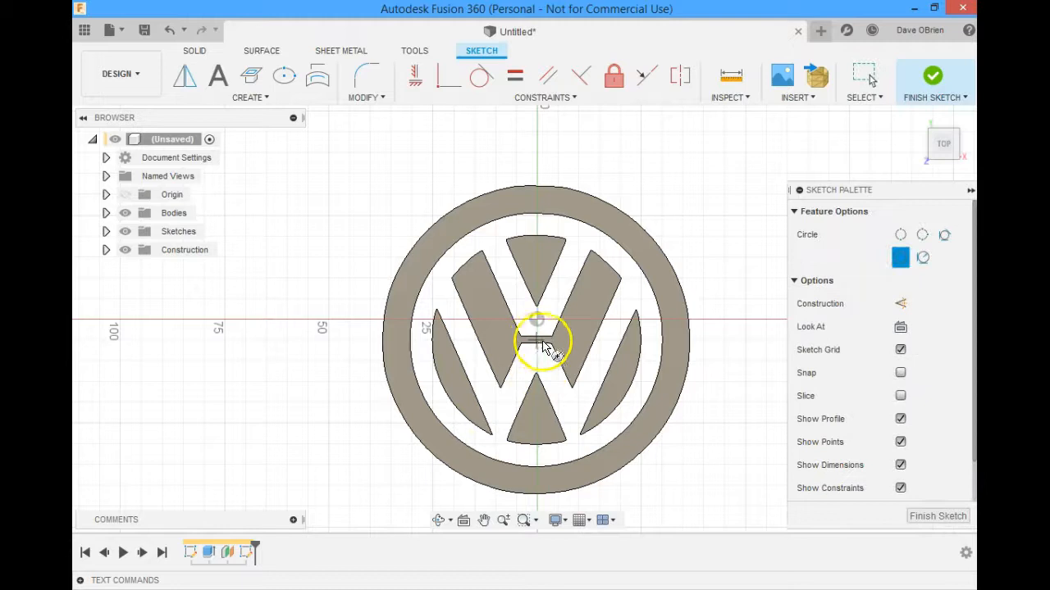
pyautogui.click(922, 234)
pyautogui.click(660, 264)
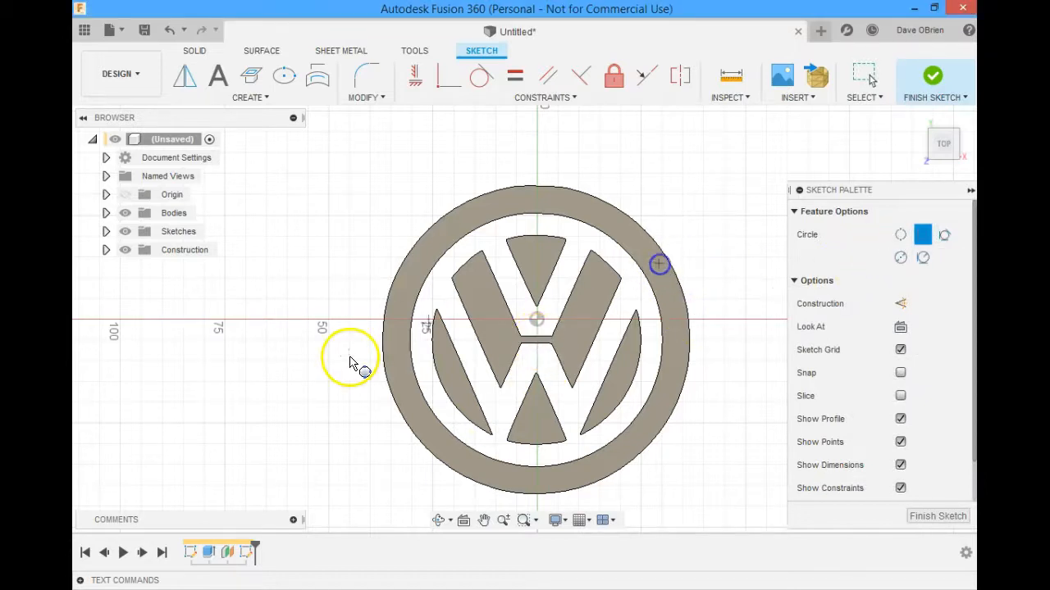
pyautogui.click(398, 331)
pyautogui.click(571, 482)
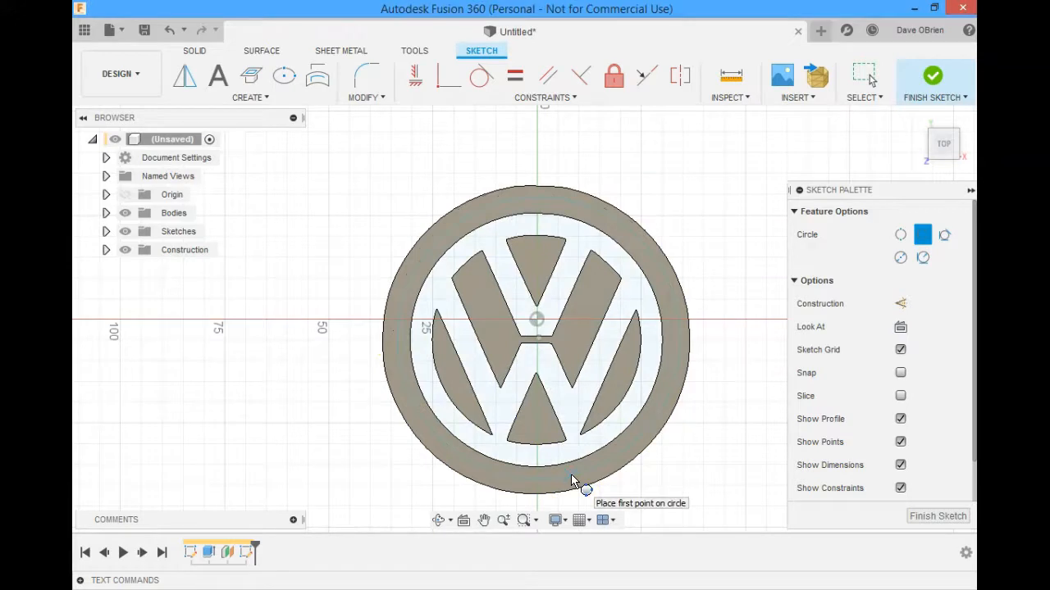
# Extrude the circle profile -0.5 mm with the Join operation to connect all the logo bodies.
pyautogui.press('Escape')
pyautogui.click(551, 461)
pyautogui.write('e')
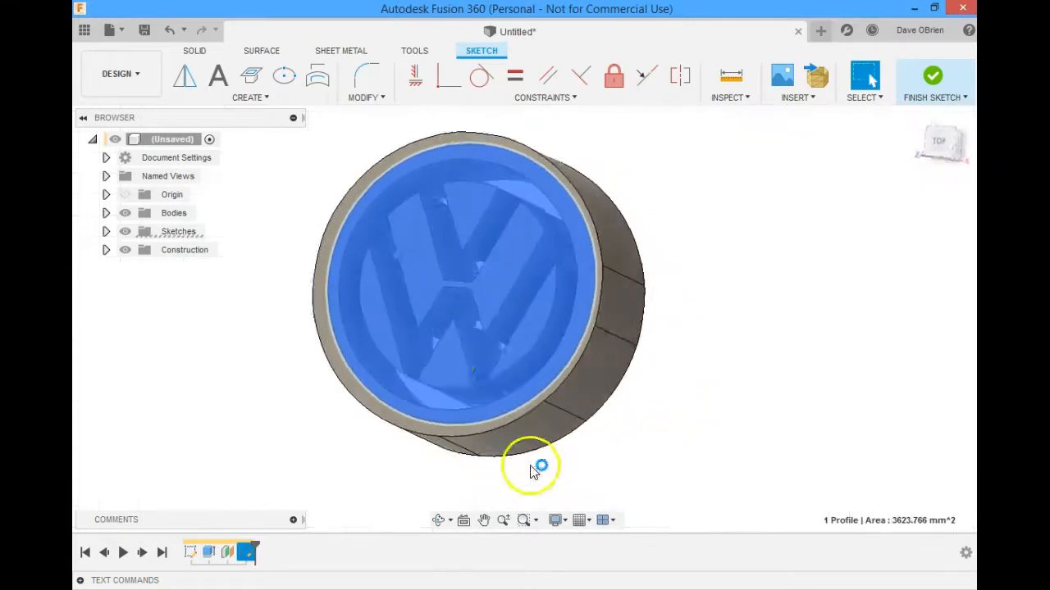
pyautogui.write('-0.5')
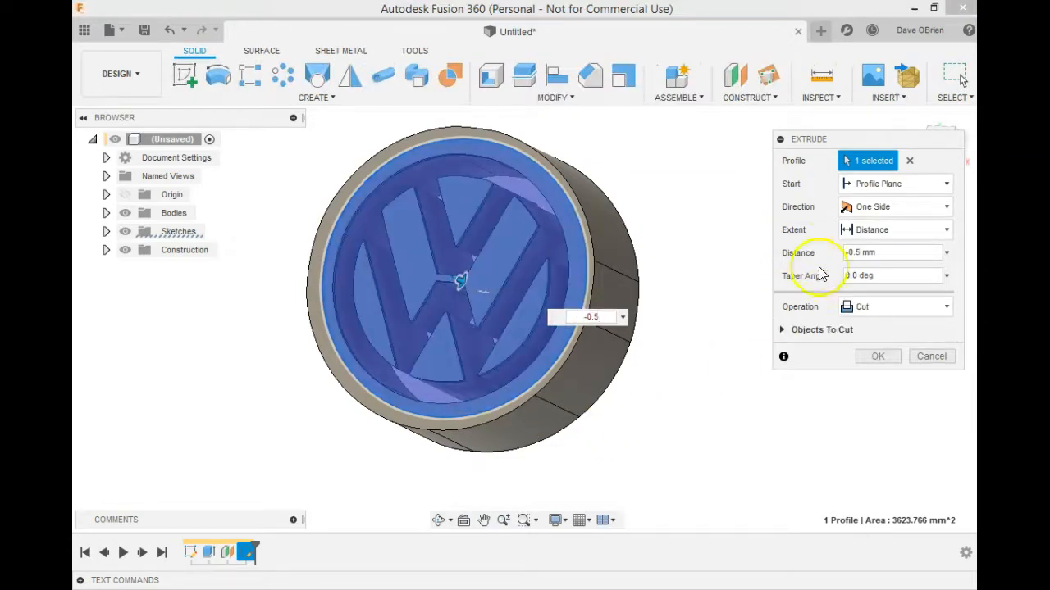
pyautogui.click(869, 312)
pyautogui.click(862, 329)
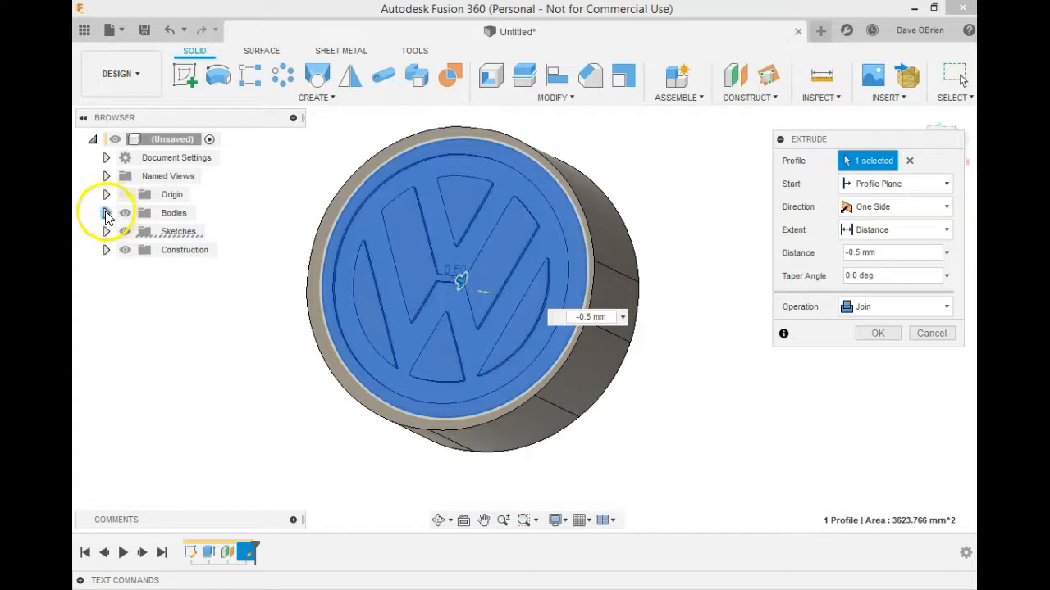
pyautogui.click(106, 213)
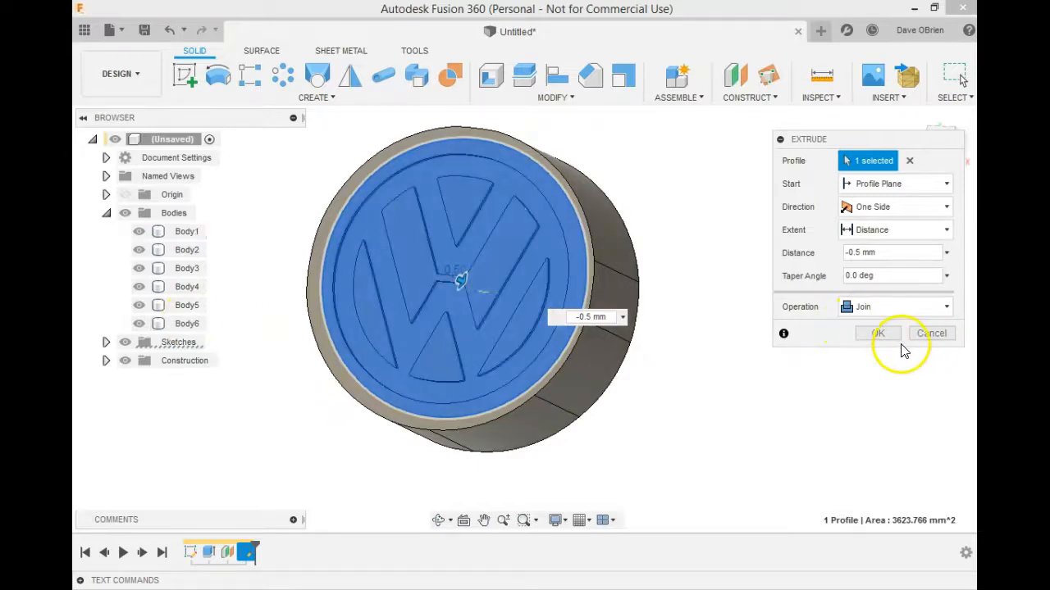
pyautogui.click(877, 333)
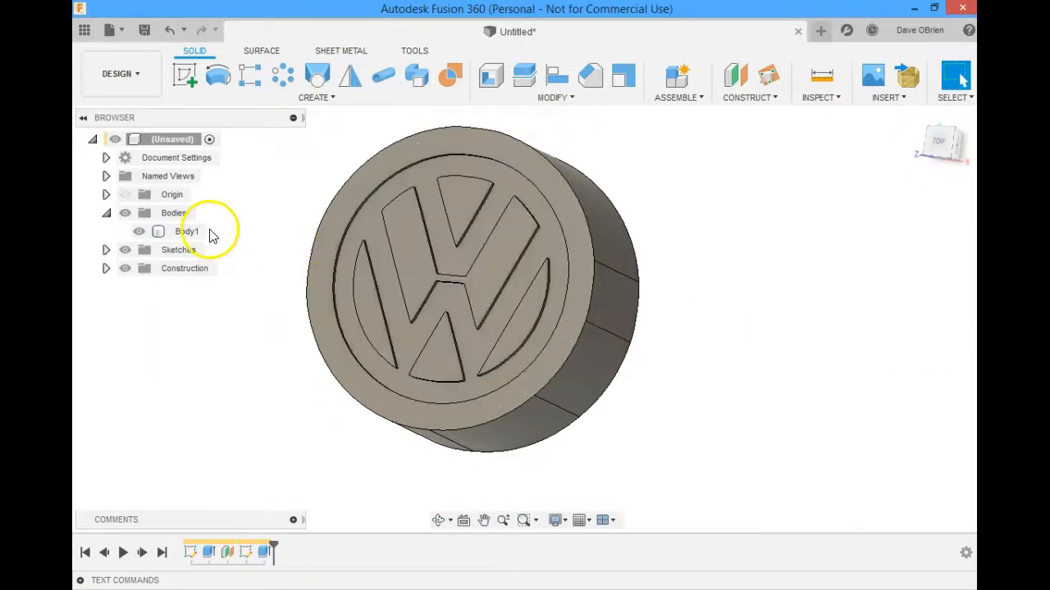
pyautogui.scroll(-3, 664, 366)
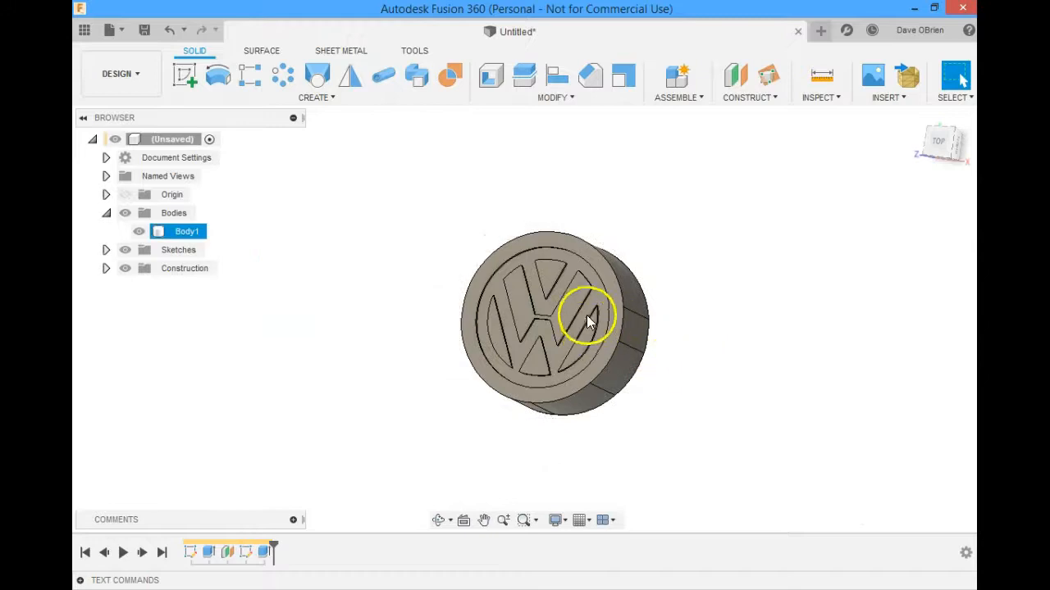
pyautogui.press('m')
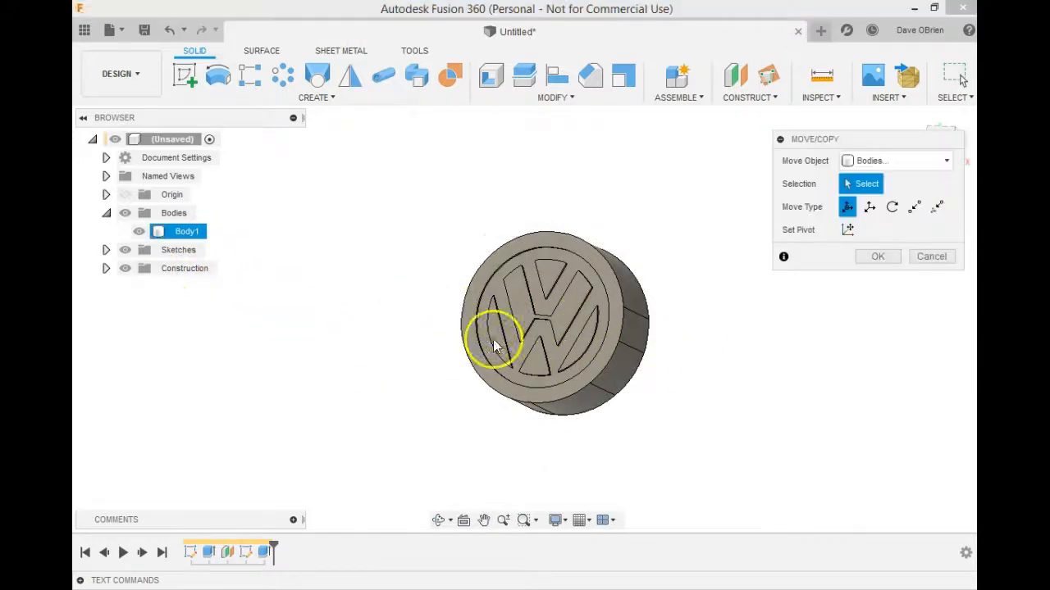
pyautogui.click(538, 325)
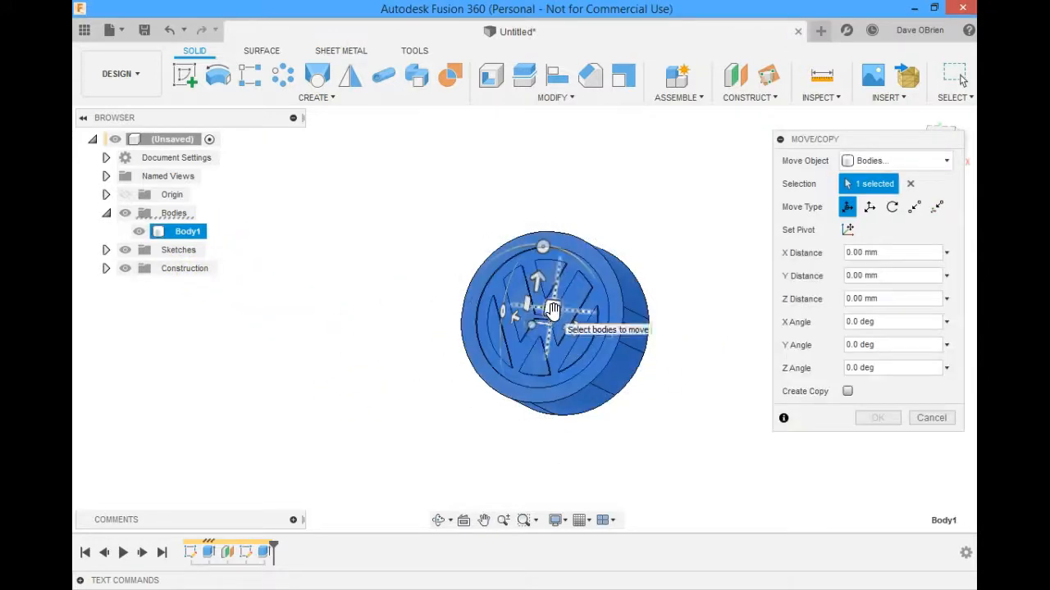
# Scale the joined logo body uniformly by a factor of 0.6.
pyautogui.click(623, 77)
pyautogui.click(561, 316)
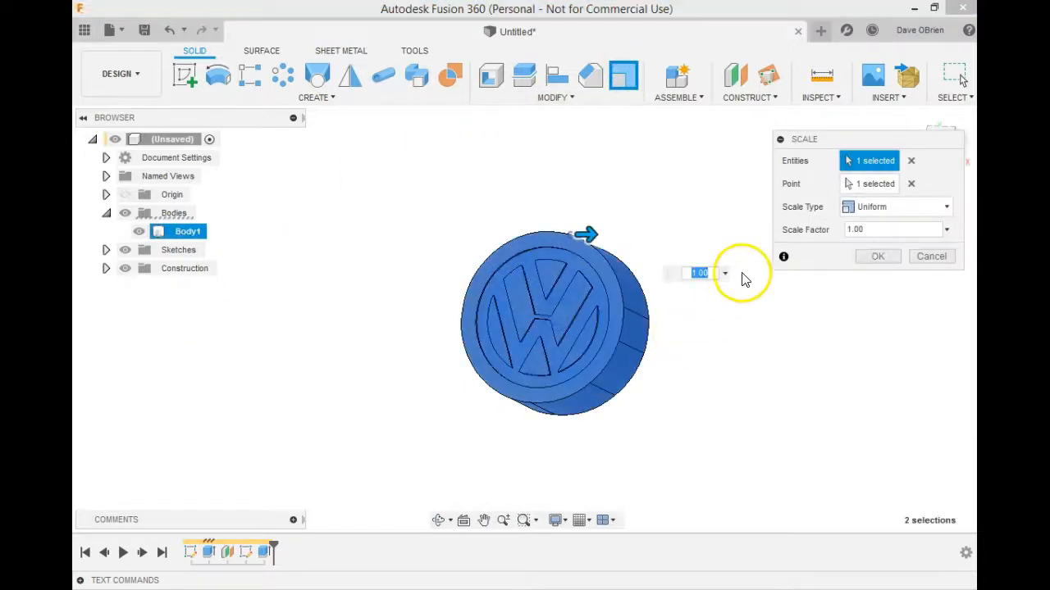
pyautogui.write('0.6')
pyautogui.press('Return')
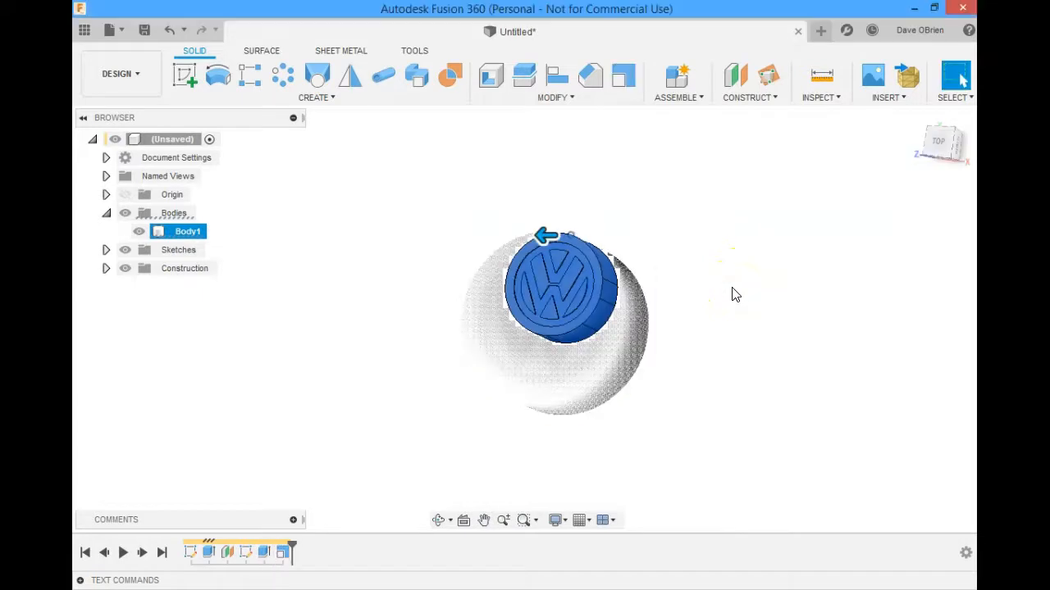
# Examine the scaled logo body from the top and at an angle, including its recessed face and raised shapes.
pyautogui.keyDown('shift'); pyautogui.moveTo(611, 338); pyautogui.dragTo(550, 313, button='middle'); pyautogui.keyUp('shift')
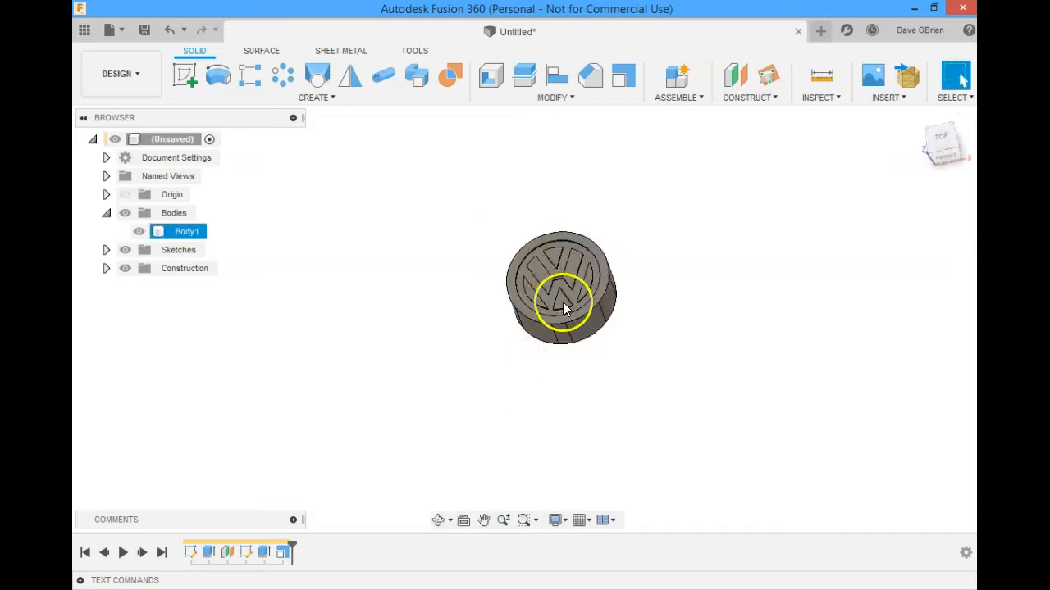
pyautogui.click(939, 138)
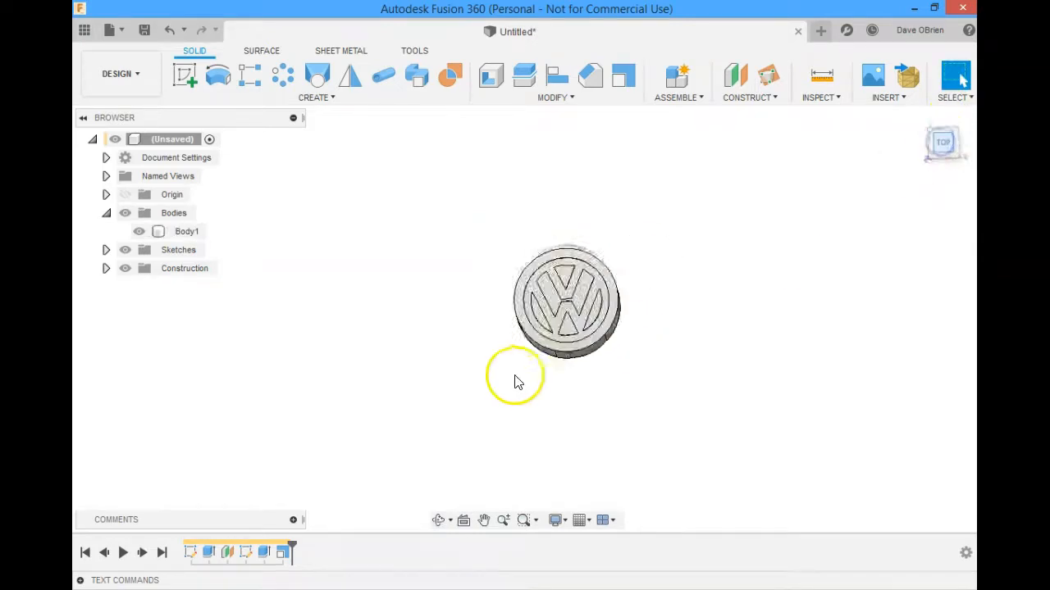
pyautogui.click(586, 340)
pyautogui.scroll(3, 579, 311)
pyautogui.scroll(4, 574, 328)
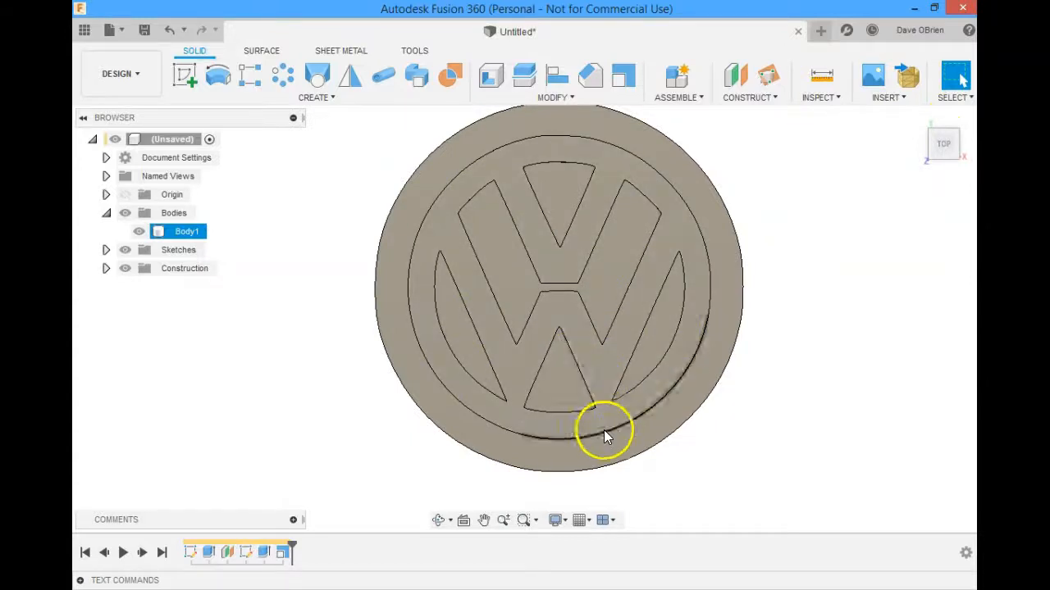
pyautogui.keyDown('shift'); pyautogui.moveTo(633, 440); pyautogui.dragTo(621, 380, button='middle'); pyautogui.keyUp('shift')
pyautogui.click(369, 424)
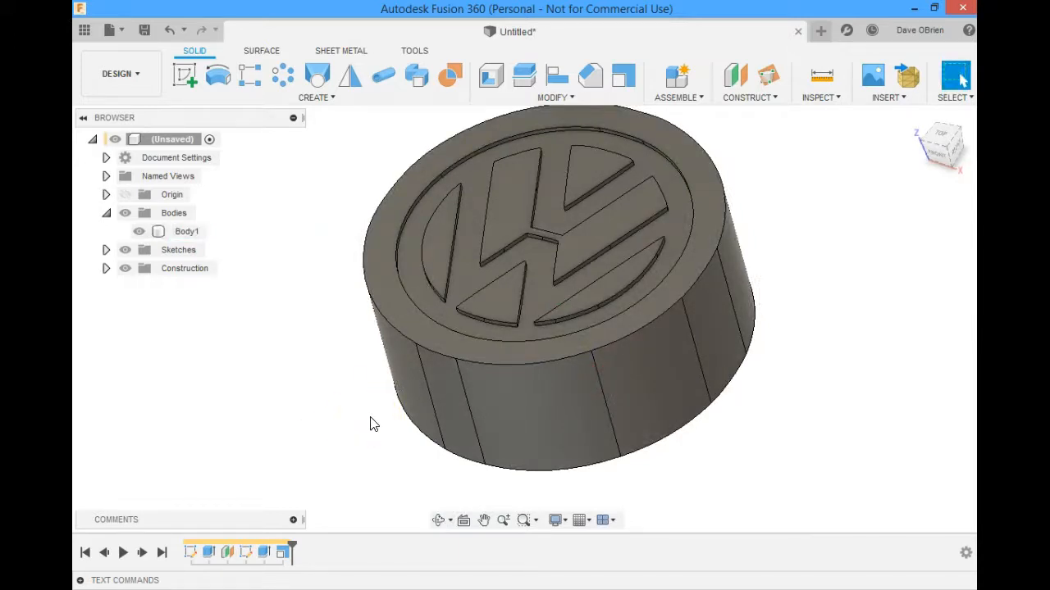
pyautogui.click(484, 283)
pyautogui.click(328, 368)
pyautogui.click(658, 238)
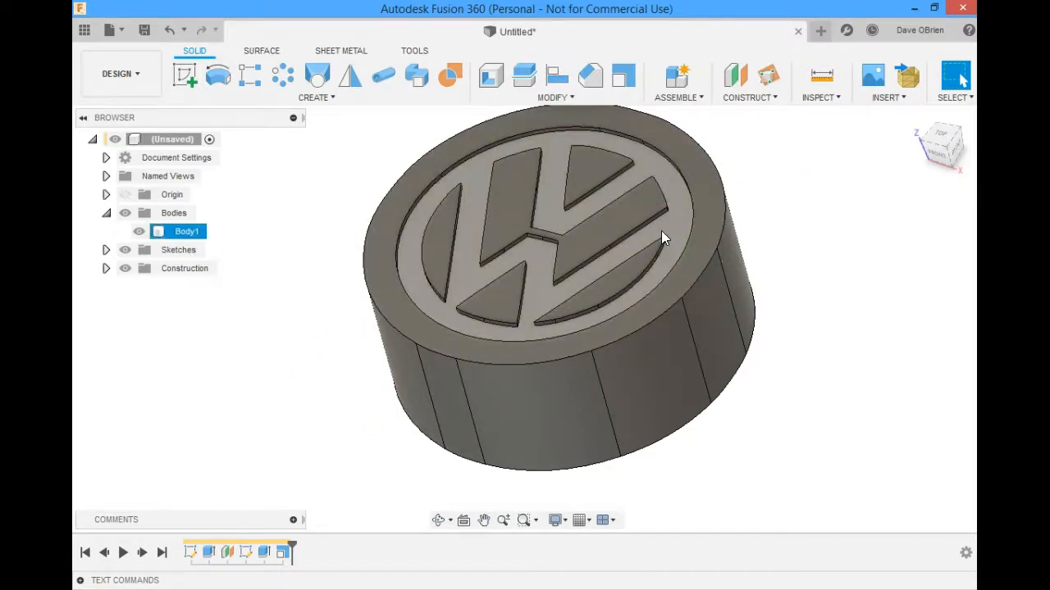